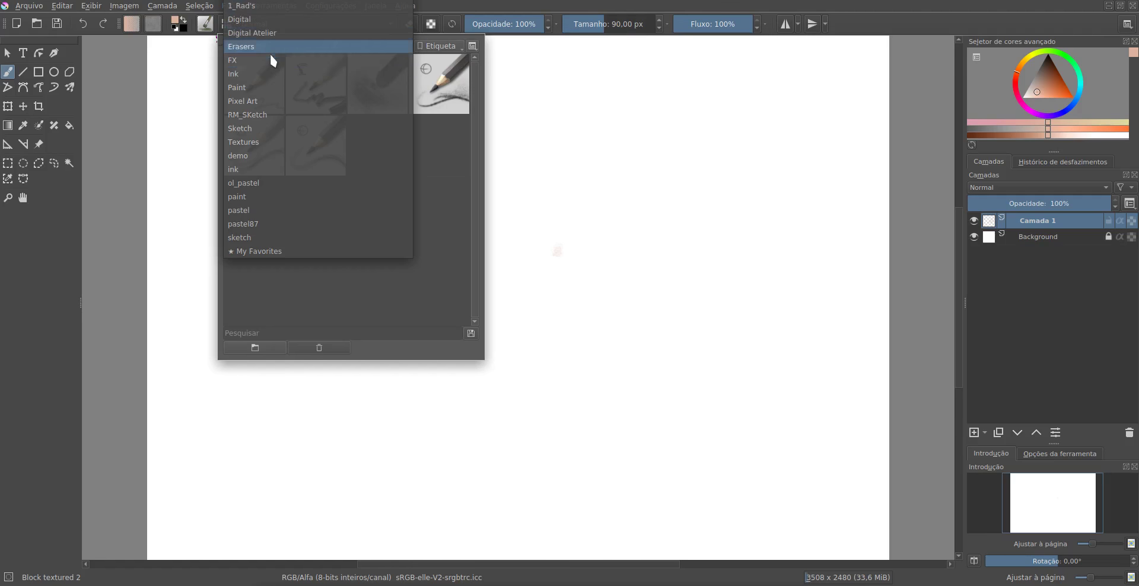
Step: Select Charcoal Rock Soft from the Sketch brush set and size it to about 202 px
{"action": "left_click", "coordinate": [255, 128]}
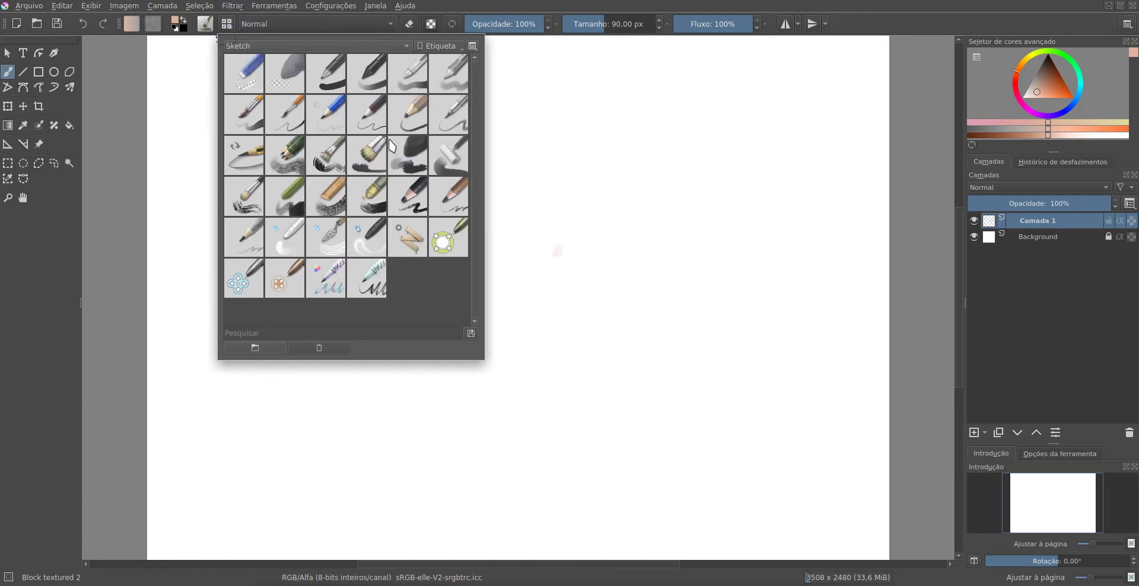
{"action": "left_click", "coordinate": [413, 155]}
{"action": "left_click_drag", "start_coordinate": [602, 24], "coordinate": [617, 24]}
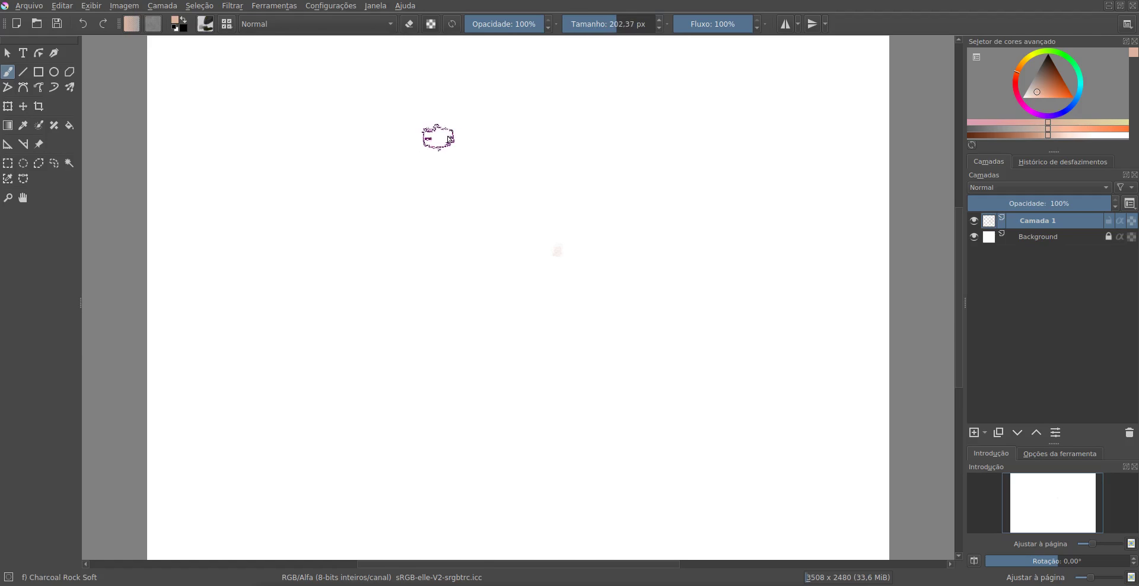
{"action": "left_click_drag", "start_coordinate": [437, 134], "coordinate": [502, 103]}
Step: Block in the dark hair mass in near-black with grey strokes across the lower middle
{"action": "left_click", "coordinate": [1045, 62]}
{"action": "mouse_move", "coordinate": [499, 178]}
{"action": "left_mouse_down"}
{"action": "mouse_move", "coordinate": [509, 97]}
{"action": "mouse_move", "coordinate": [573, 110]}
{"action": "mouse_move", "coordinate": [641, 91]}
{"action": "mouse_move", "coordinate": [676, 152]}
{"action": "mouse_move", "coordinate": [712, 178]}
{"action": "left_mouse_up"}
{"action": "mouse_move", "coordinate": [683, 60]}
{"action": "left_mouse_down"}
{"action": "mouse_move", "coordinate": [522, 152]}
{"action": "mouse_move", "coordinate": [593, 233]}
{"action": "mouse_move", "coordinate": [640, 170]}
{"action": "mouse_move", "coordinate": [579, 305]}
{"action": "mouse_move", "coordinate": [534, 300]}
{"action": "mouse_move", "coordinate": [552, 360]}
{"action": "mouse_move", "coordinate": [703, 255]}
{"action": "left_mouse_up"}
{"action": "mouse_move", "coordinate": [493, 178]}
{"action": "left_mouse_down"}
{"action": "mouse_move", "coordinate": [407, 143]}
{"action": "mouse_move", "coordinate": [499, 58]}
{"action": "mouse_move", "coordinate": [475, 237]}
{"action": "mouse_move", "coordinate": [415, 184]}
{"action": "mouse_move", "coordinate": [379, 189]}
{"action": "left_mouse_up"}
{"action": "mouse_move", "coordinate": [534, 89]}
{"action": "left_mouse_down"}
{"action": "mouse_move", "coordinate": [552, 137]}
{"action": "mouse_move", "coordinate": [653, 196]}
{"action": "mouse_move", "coordinate": [705, 201]}
{"action": "mouse_move", "coordinate": [771, 77]}
{"action": "mouse_move", "coordinate": [579, 68]}
{"action": "mouse_move", "coordinate": [742, 148]}
{"action": "mouse_move", "coordinate": [790, 255]}
{"action": "mouse_move", "coordinate": [707, 338]}
{"action": "mouse_move", "coordinate": [783, 297]}
{"action": "mouse_move", "coordinate": [809, 204]}
{"action": "mouse_move", "coordinate": [771, 364]}
{"action": "left_mouse_up"}
{"action": "mouse_move", "coordinate": [773, 96]}
{"action": "left_mouse_down"}
{"action": "mouse_move", "coordinate": [670, 66]}
{"action": "mouse_move", "coordinate": [635, 89]}
{"action": "mouse_move", "coordinate": [475, 54]}
{"action": "mouse_move", "coordinate": [448, 134]}
{"action": "mouse_move", "coordinate": [504, 125]}
{"action": "left_mouse_up"}
{"action": "mouse_move", "coordinate": [600, 356]}
{"action": "left_mouse_down"}
{"action": "mouse_move", "coordinate": [631, 402]}
{"action": "mouse_move", "coordinate": [496, 368]}
{"action": "mouse_move", "coordinate": [471, 425]}
{"action": "mouse_move", "coordinate": [528, 394]}
{"action": "mouse_move", "coordinate": [587, 415]}
{"action": "mouse_move", "coordinate": [649, 364]}
{"action": "mouse_move", "coordinate": [725, 350]}
{"action": "mouse_move", "coordinate": [826, 482]}
{"action": "mouse_move", "coordinate": [795, 449]}
{"action": "mouse_move", "coordinate": [724, 465]}
{"action": "mouse_move", "coordinate": [458, 465]}
{"action": "mouse_move", "coordinate": [394, 477]}
{"action": "mouse_move", "coordinate": [415, 535]}
{"action": "mouse_move", "coordinate": [521, 452]}
{"action": "mouse_move", "coordinate": [457, 432]}
{"action": "mouse_move", "coordinate": [560, 240]}
{"action": "mouse_move", "coordinate": [564, 199]}
{"action": "mouse_move", "coordinate": [574, 279]}
{"action": "mouse_move", "coordinate": [522, 300]}
{"action": "mouse_move", "coordinate": [560, 381]}
{"action": "mouse_move", "coordinate": [626, 359]}
{"action": "mouse_move", "coordinate": [593, 415]}
{"action": "mouse_move", "coordinate": [617, 382]}
{"action": "mouse_move", "coordinate": [652, 486]}
{"action": "left_mouse_up"}
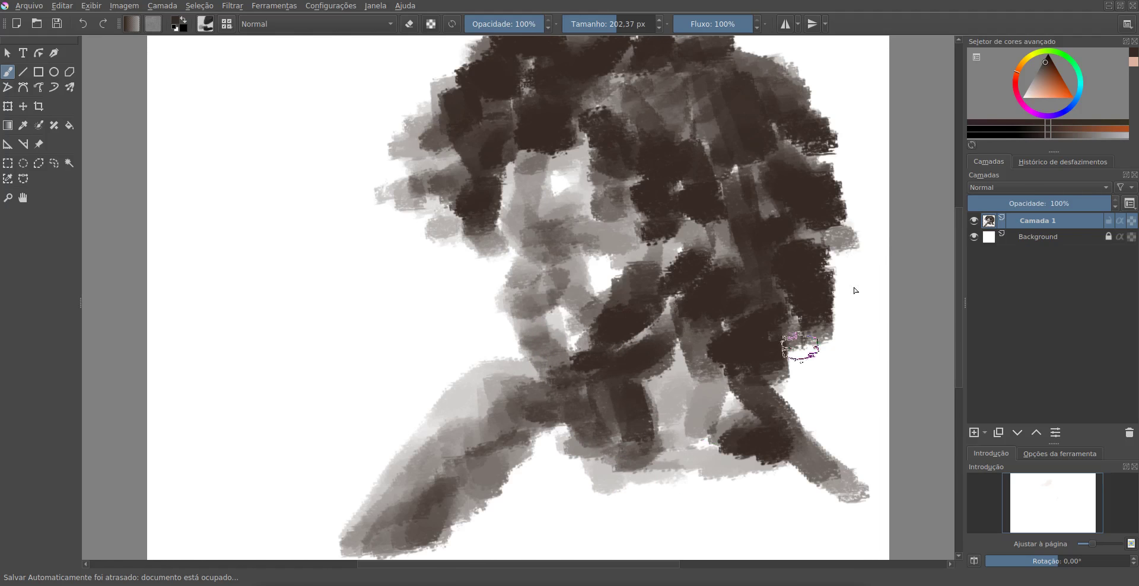
Step: Paint a lighter brown-grey stroke over the face with the brush at about 118 px
{"action": "left_click", "coordinate": [831, 94], "text": "ctrl"}
{"action": "left_click_drag", "start_coordinate": [607, 24], "coordinate": [611, 23]}
{"action": "left_click_drag", "start_coordinate": [519, 170], "coordinate": [535, 210]}
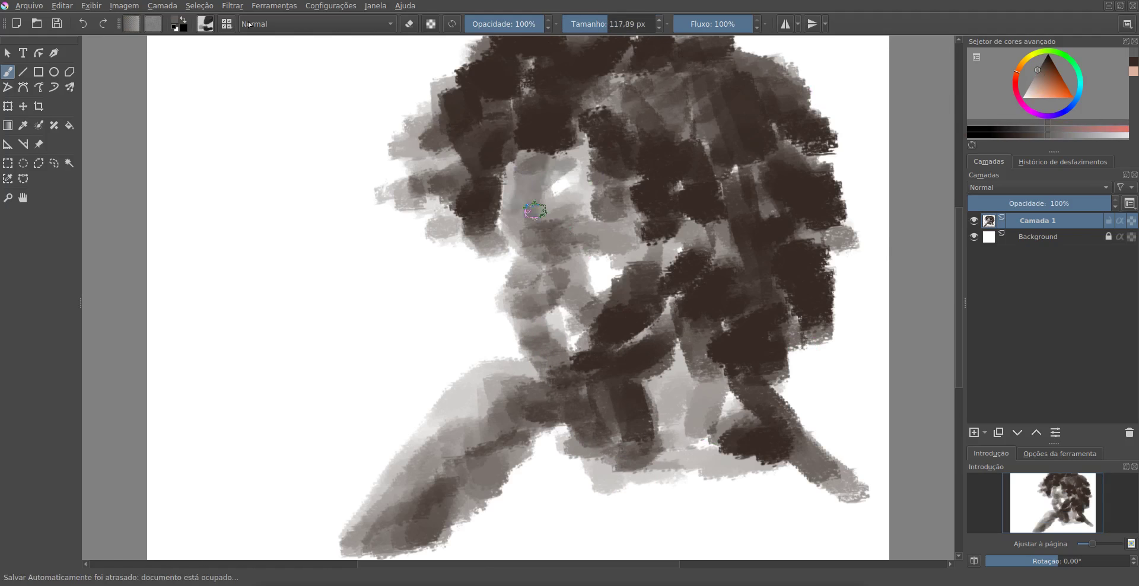
Step: Switch to the Chalk Grainy brush at 90 px and paint grey-blue chalk across the face
{"action": "key", "text": "F5"}
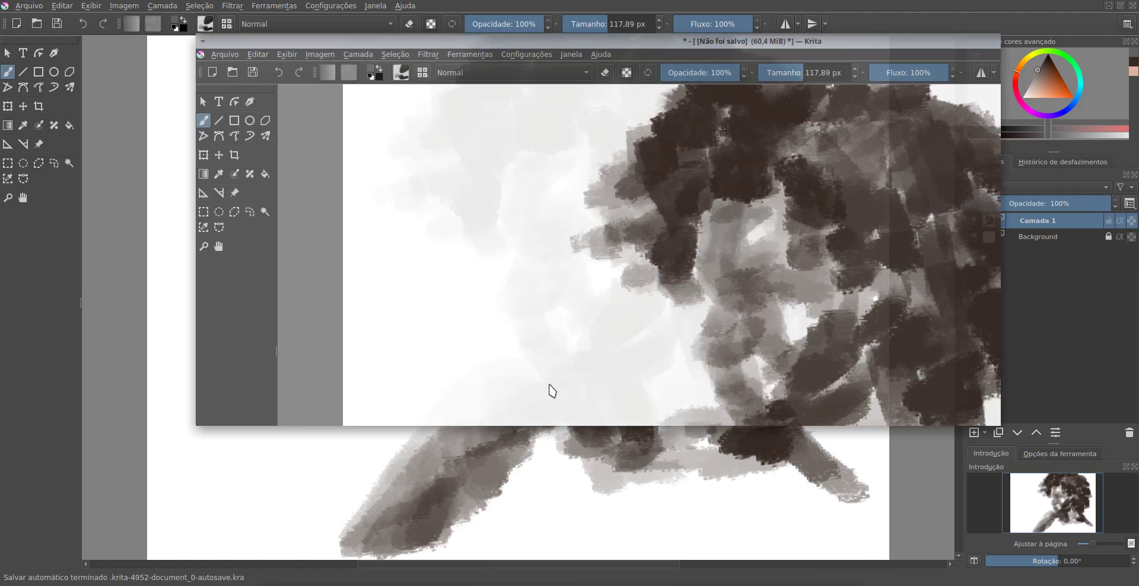
{"action": "left_click", "coordinate": [226, 25]}
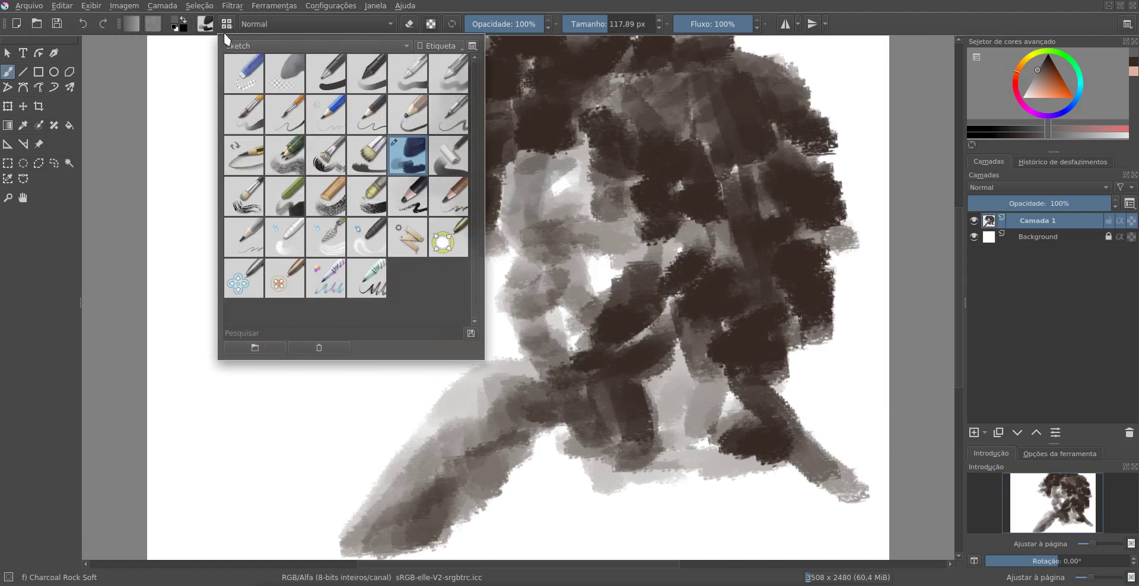
{"action": "left_click", "coordinate": [330, 201]}
{"action": "left_click", "coordinate": [206, 25]}
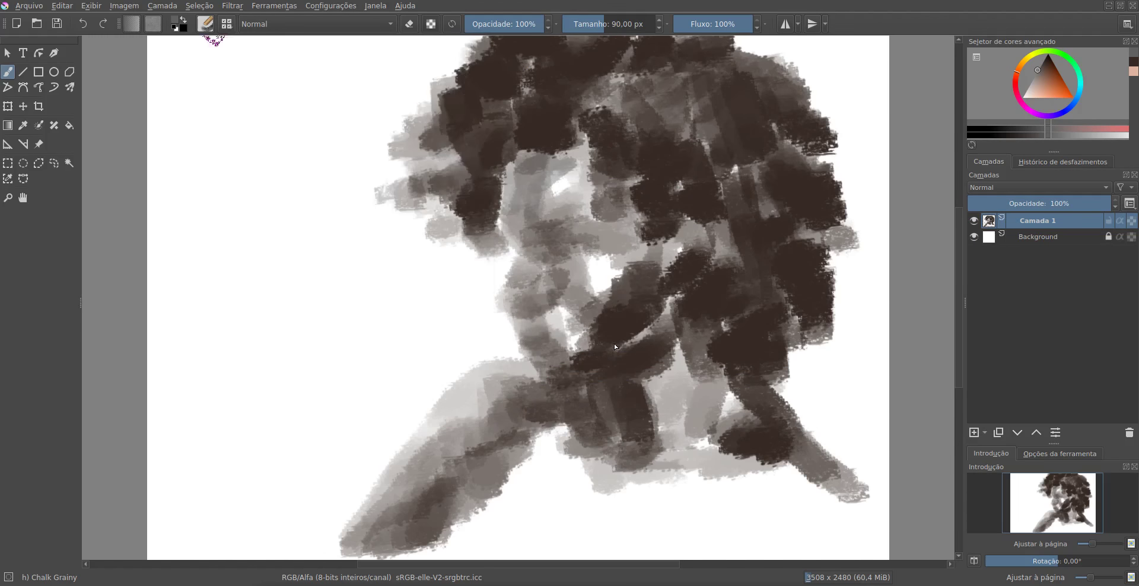
{"action": "mouse_move", "coordinate": [665, 217]}
{"action": "left_mouse_down"}
{"action": "mouse_move", "coordinate": [618, 305]}
{"action": "mouse_move", "coordinate": [578, 155]}
{"action": "mouse_move", "coordinate": [550, 192]}
{"action": "mouse_move", "coordinate": [442, 198]}
{"action": "left_mouse_up"}
Step: Paint orange-brown skin around the hands, then overpaint it with darker grey-brown
{"action": "left_click", "coordinate": [1051, 77]}
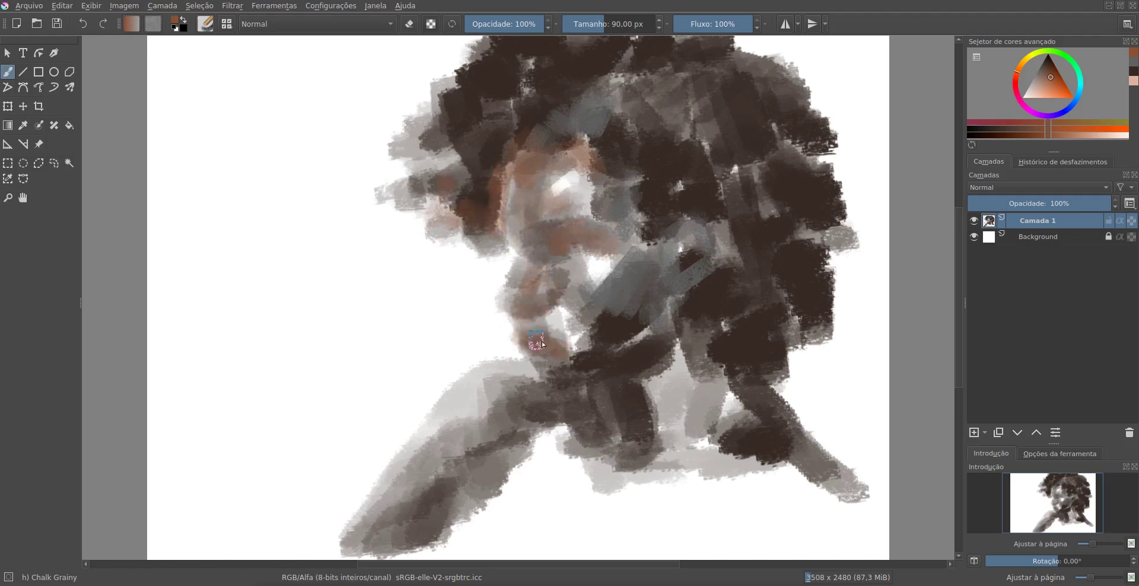
{"action": "mouse_move", "coordinate": [549, 383]}
{"action": "left_mouse_down"}
{"action": "mouse_move", "coordinate": [623, 356]}
{"action": "mouse_move", "coordinate": [614, 422]}
{"action": "left_mouse_up"}
{"action": "left_click", "coordinate": [611, 412], "text": "ctrl"}
{"action": "mouse_move", "coordinate": [647, 356]}
{"action": "left_mouse_down"}
{"action": "mouse_move", "coordinate": [690, 303]}
{"action": "mouse_move", "coordinate": [657, 247]}
{"action": "mouse_move", "coordinate": [611, 270]}
{"action": "mouse_move", "coordinate": [591, 315]}
{"action": "left_mouse_up"}
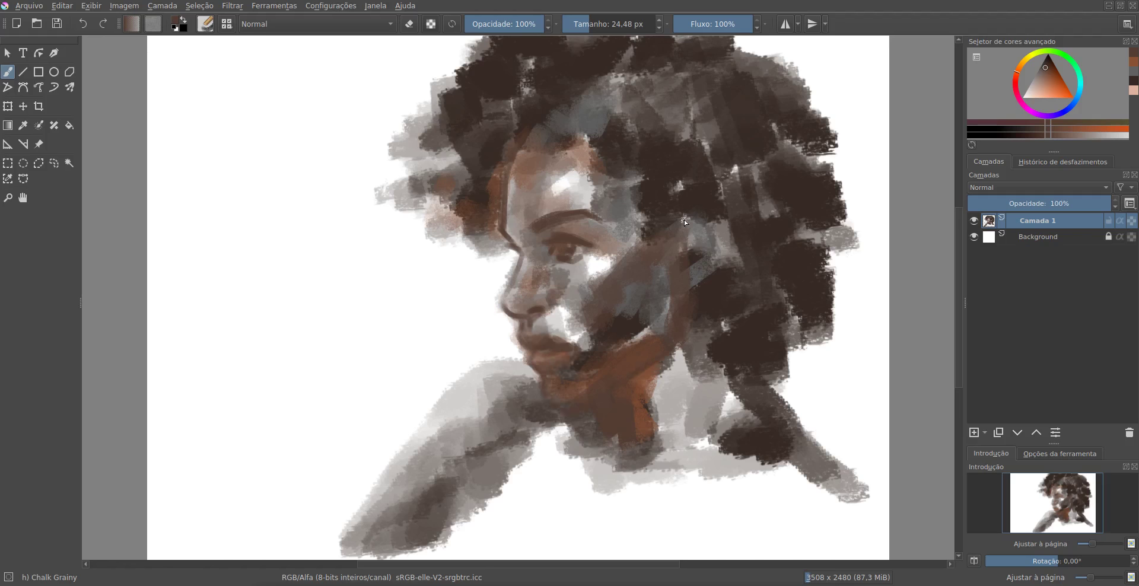
Step: Paint a beige earring with a 45 px brush and brighten the eyebrow and eye area
{"action": "left_click", "coordinate": [727, 284], "text": "ctrl"}
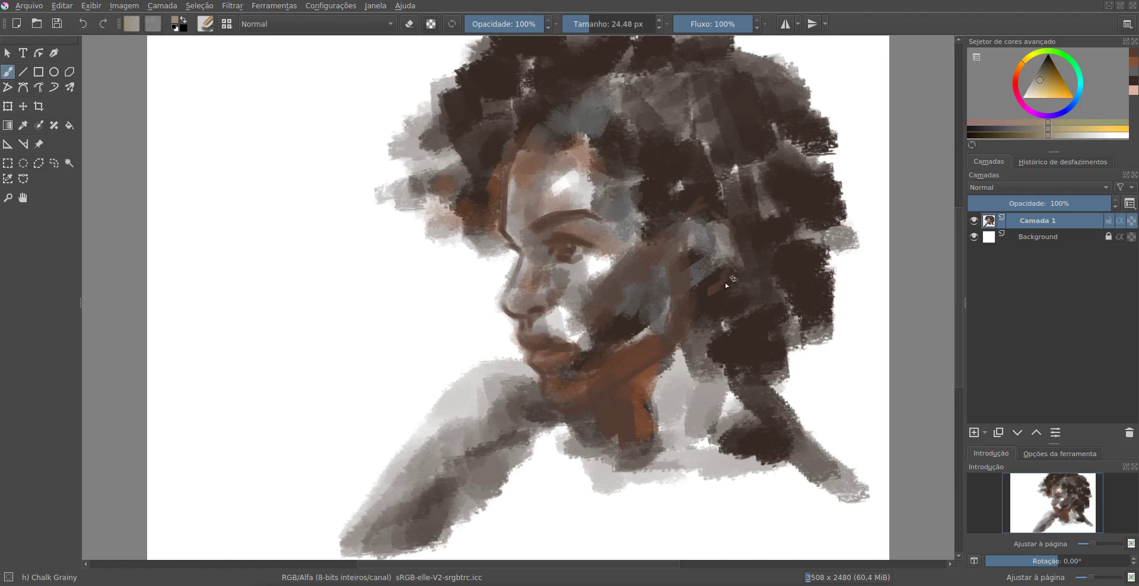
{"action": "left_click", "coordinate": [715, 322], "text": "ctrl"}
{"action": "left_click_drag", "start_coordinate": [714, 323], "coordinate": [707, 311]}
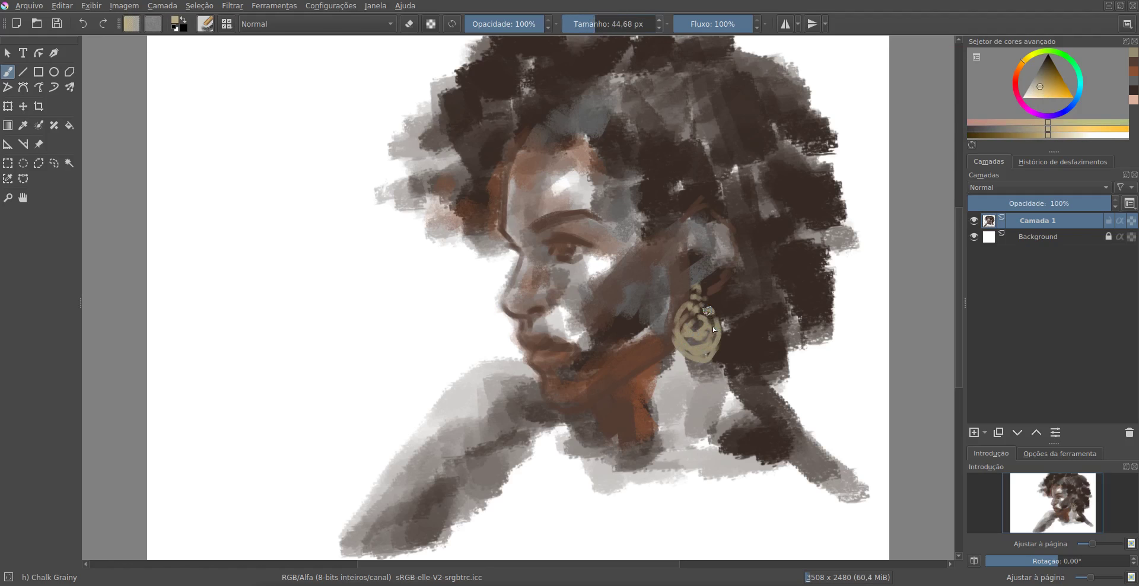
{"action": "left_click_drag", "start_coordinate": [687, 350], "coordinate": [696, 323]}
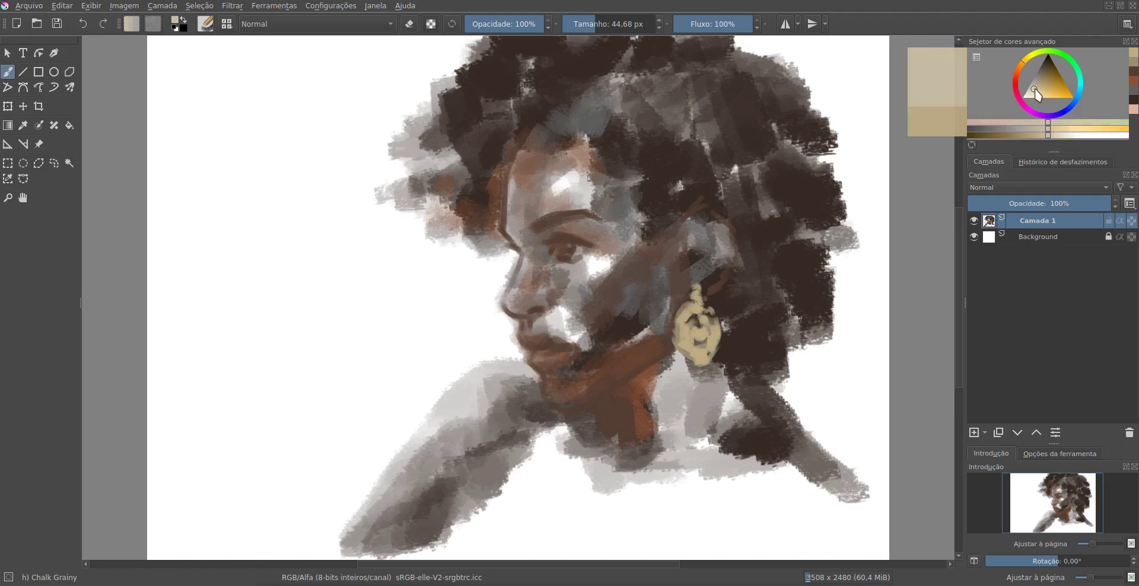
{"action": "left_click", "coordinate": [623, 252], "text": "ctrl"}
{"action": "left_click_drag", "start_coordinate": [537, 224], "coordinate": [524, 252]}
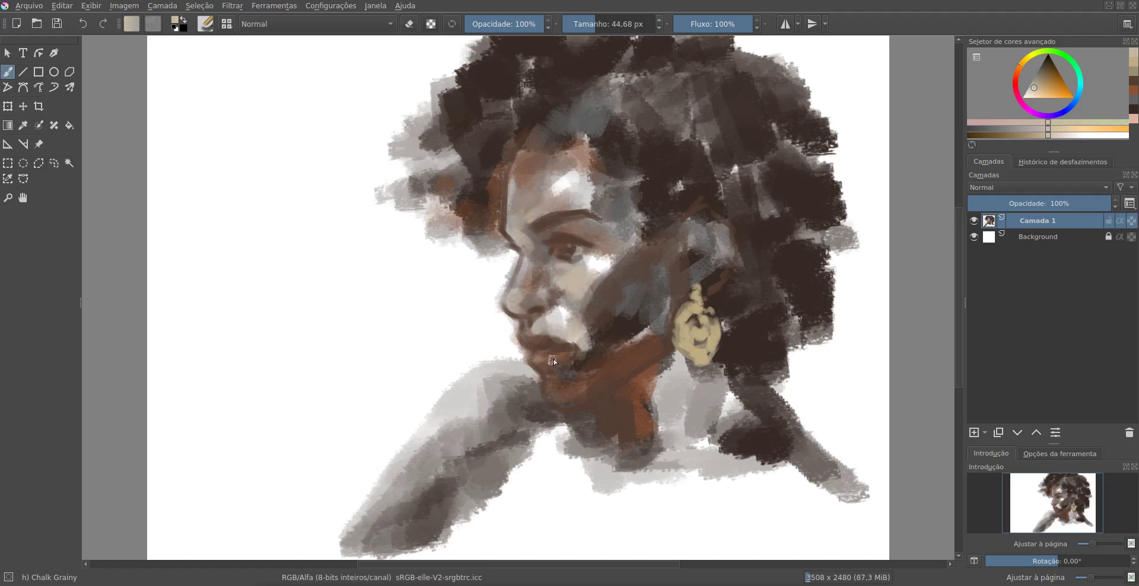
Step: Paint brown over the cheek and jaw, and darken the hair's right edge and grey patches
{"action": "key", "text": "d"}
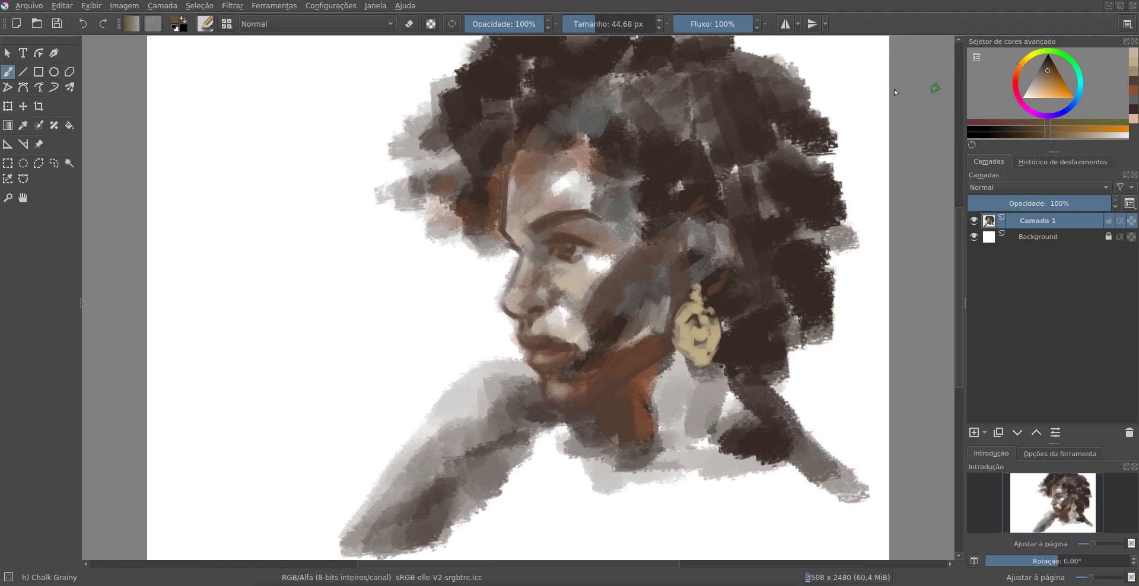
{"action": "mouse_move", "coordinate": [647, 313]}
{"action": "left_mouse_down"}
{"action": "mouse_move", "coordinate": [649, 418]}
{"action": "mouse_move", "coordinate": [712, 416]}
{"action": "mouse_move", "coordinate": [799, 445]}
{"action": "mouse_move", "coordinate": [592, 475]}
{"action": "mouse_move", "coordinate": [521, 385]}
{"action": "mouse_move", "coordinate": [454, 403]}
{"action": "mouse_move", "coordinate": [451, 495]}
{"action": "mouse_move", "coordinate": [534, 445]}
{"action": "mouse_move", "coordinate": [597, 479]}
{"action": "mouse_move", "coordinate": [374, 521]}
{"action": "mouse_move", "coordinate": [386, 536]}
{"action": "mouse_move", "coordinate": [470, 514]}
{"action": "mouse_move", "coordinate": [508, 475]}
{"action": "mouse_move", "coordinate": [576, 323]}
{"action": "mouse_move", "coordinate": [613, 280]}
{"action": "mouse_move", "coordinate": [594, 164]}
{"action": "left_mouse_up"}
{"action": "left_click", "coordinate": [970, 136]}
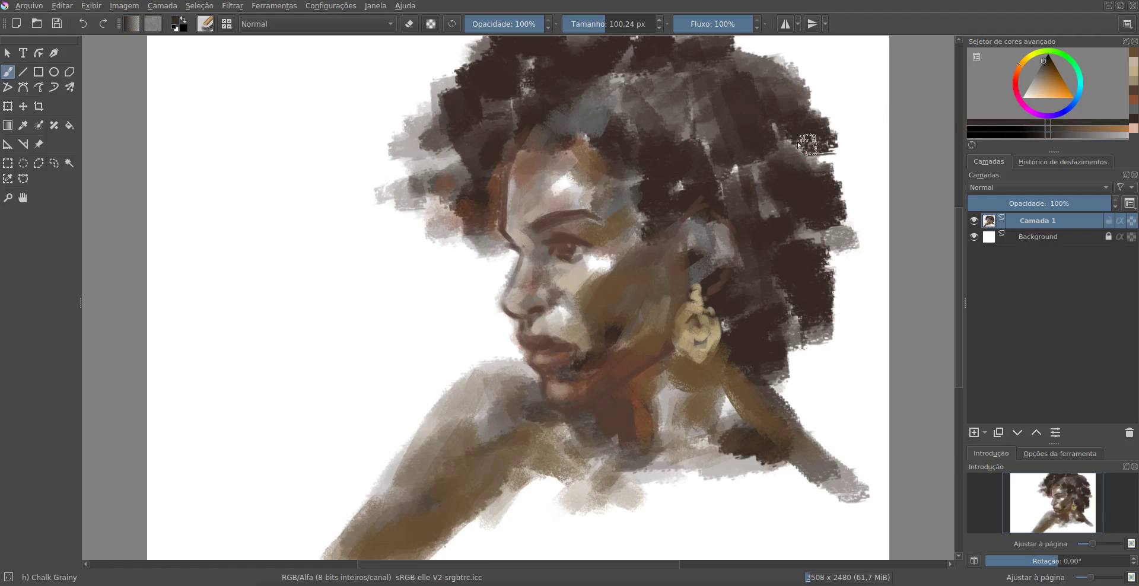
{"action": "mouse_move", "coordinate": [813, 89]}
{"action": "left_mouse_down"}
{"action": "mouse_move", "coordinate": [861, 238]}
{"action": "mouse_move", "coordinate": [854, 112]}
{"action": "mouse_move", "coordinate": [766, 53]}
{"action": "mouse_move", "coordinate": [686, 89]}
{"action": "mouse_move", "coordinate": [738, 167]}
{"action": "mouse_move", "coordinate": [706, 249]}
{"action": "mouse_move", "coordinate": [755, 257]}
{"action": "mouse_move", "coordinate": [720, 145]}
{"action": "left_mouse_up"}
{"action": "mouse_move", "coordinate": [619, 102]}
{"action": "left_mouse_down"}
{"action": "mouse_move", "coordinate": [611, 145]}
{"action": "mouse_move", "coordinate": [644, 249]}
{"action": "mouse_move", "coordinate": [644, 235]}
{"action": "left_mouse_up"}
Step: Model the cheek, jaw and shoulder near the chin with warm browns
{"action": "left_click", "coordinate": [1048, 76]}
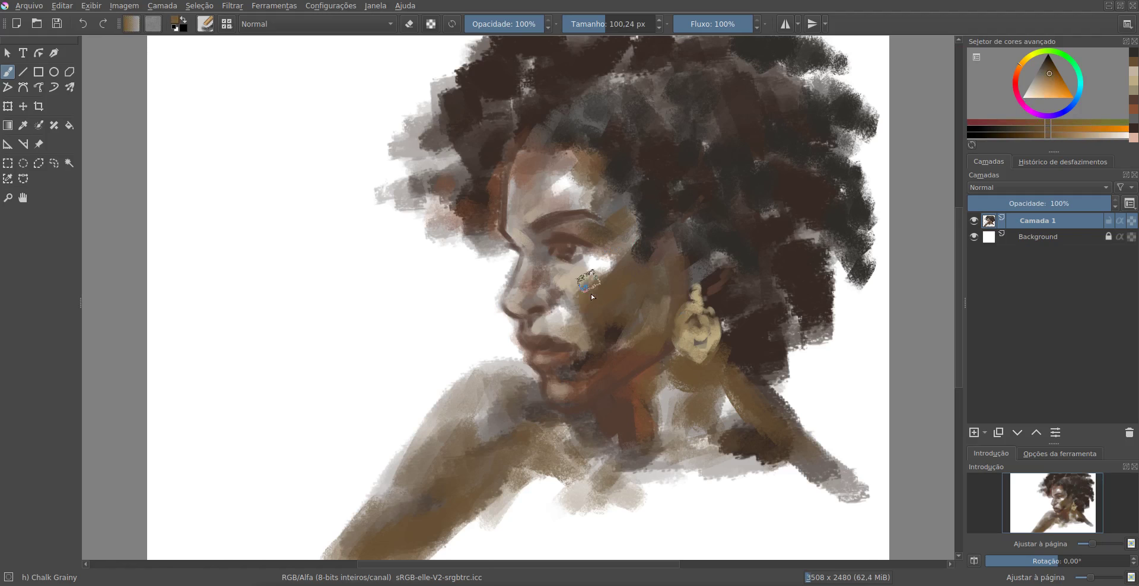
{"action": "mouse_move", "coordinate": [663, 299]}
{"action": "left_mouse_down"}
{"action": "mouse_move", "coordinate": [575, 369]}
{"action": "mouse_move", "coordinate": [667, 415]}
{"action": "left_mouse_up"}
{"action": "left_click", "coordinate": [1020, 72]}
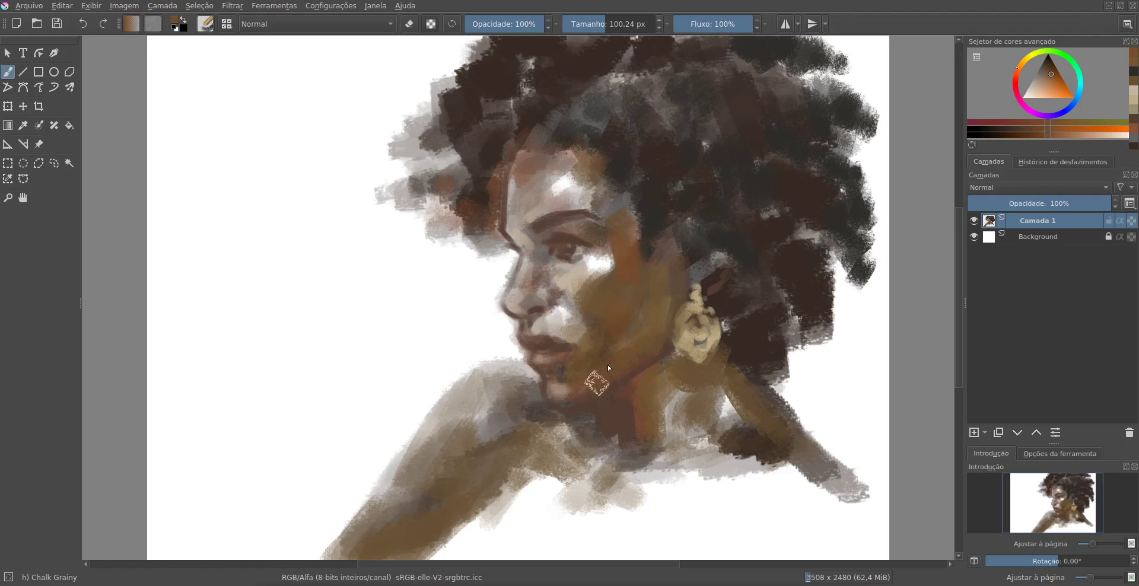
{"action": "left_click_drag", "start_coordinate": [494, 440], "coordinate": [470, 457]}
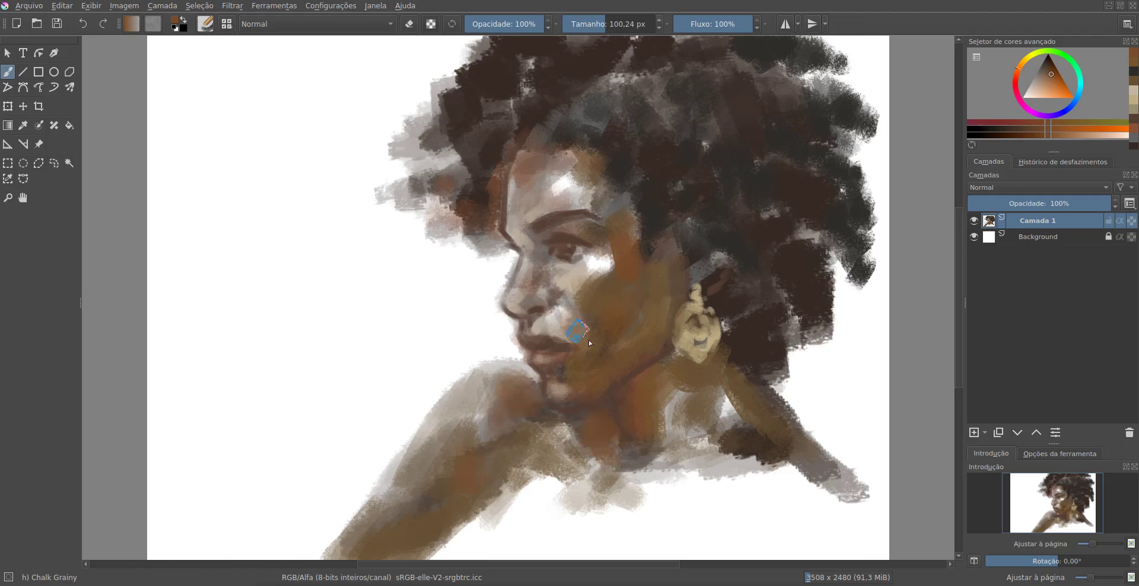
Step: Add pale grey-beige to the hair behind the earring and the white area left of the face
{"action": "left_click", "coordinate": [584, 290], "text": "ctrl"}
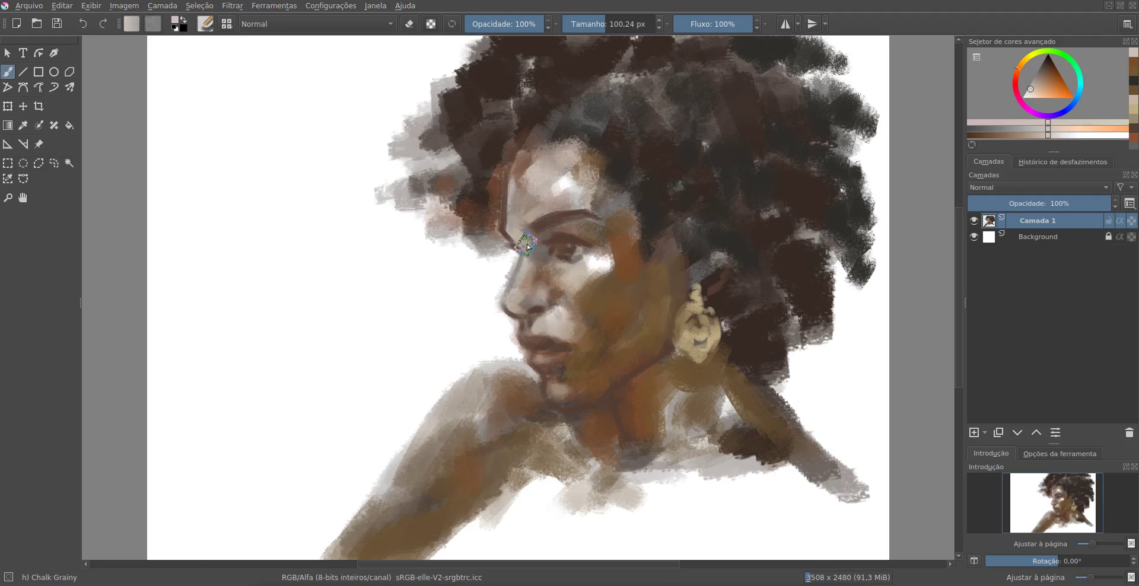
{"action": "mouse_move", "coordinate": [682, 315]}
{"action": "left_mouse_down"}
{"action": "mouse_move", "coordinate": [683, 267]}
{"action": "mouse_move", "coordinate": [724, 237]}
{"action": "mouse_move", "coordinate": [664, 226]}
{"action": "left_mouse_up"}
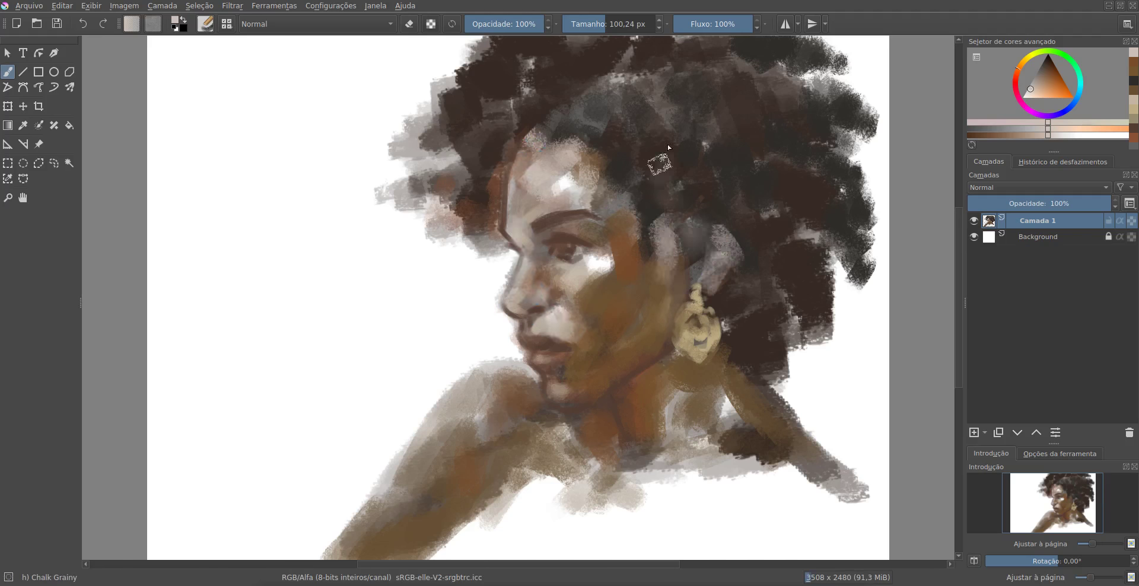
{"action": "mouse_move", "coordinate": [448, 199]}
{"action": "left_mouse_down"}
{"action": "mouse_move", "coordinate": [442, 237]}
{"action": "mouse_move", "coordinate": [491, 247]}
{"action": "mouse_move", "coordinate": [500, 340]}
{"action": "mouse_move", "coordinate": [451, 285]}
{"action": "mouse_move", "coordinate": [505, 267]}
{"action": "left_mouse_up"}
Step: Wash yellow-beige left of the face and orange along the hair's right edge and chin
{"action": "left_click", "coordinate": [703, 323], "text": "ctrl"}
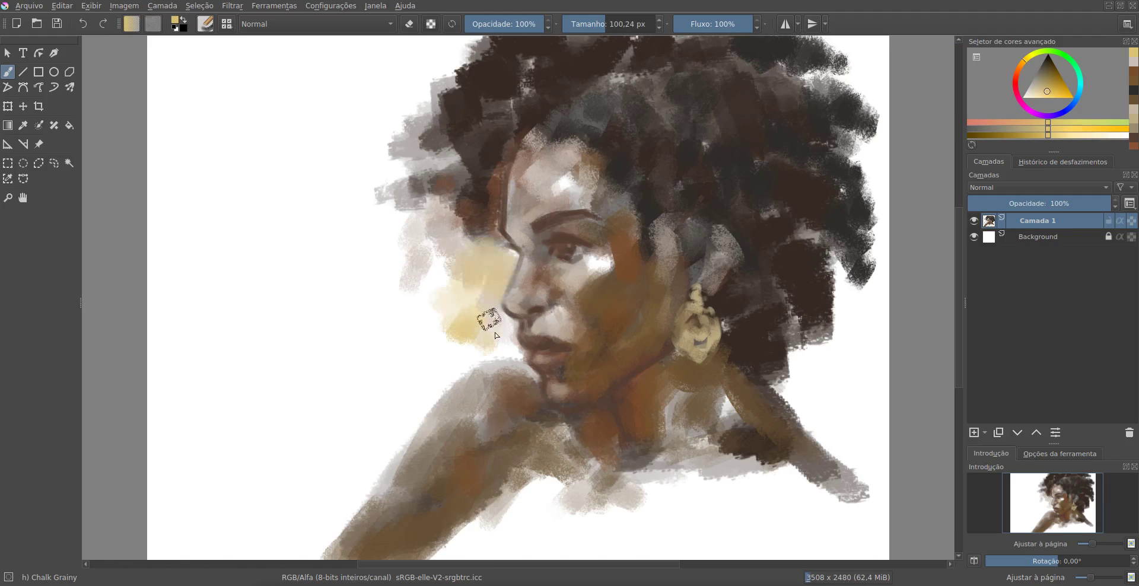
{"action": "mouse_move", "coordinate": [496, 335]}
{"action": "left_mouse_down"}
{"action": "mouse_move", "coordinate": [483, 346]}
{"action": "mouse_move", "coordinate": [407, 216]}
{"action": "mouse_move", "coordinate": [432, 191]}
{"action": "mouse_move", "coordinate": [391, 132]}
{"action": "left_mouse_up"}
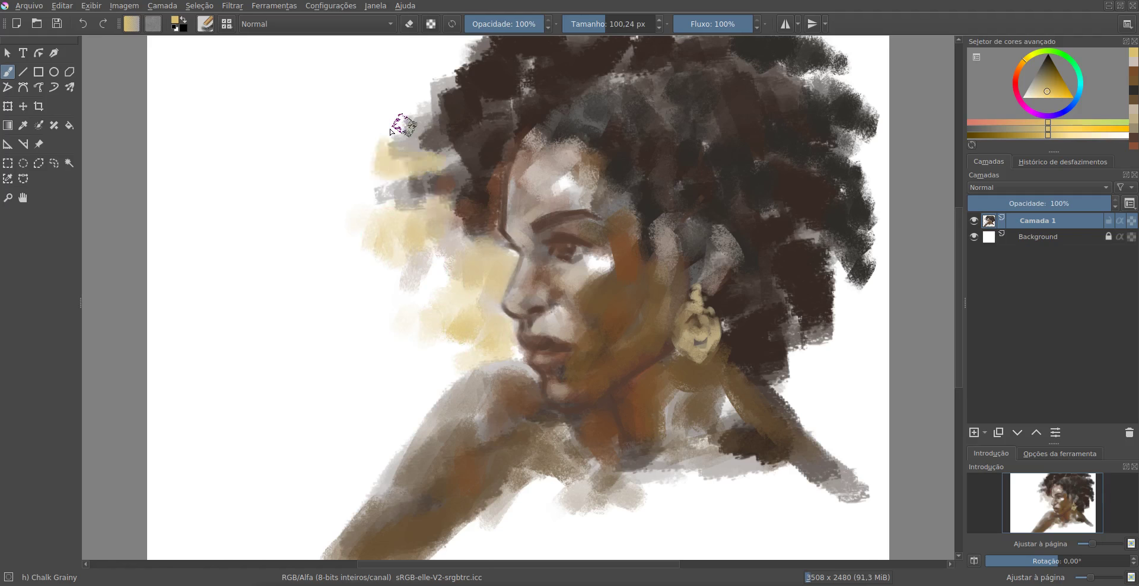
{"action": "left_click_drag", "start_coordinate": [1035, 74], "coordinate": [1057, 90]}
{"action": "mouse_move", "coordinate": [825, 249]}
{"action": "left_mouse_down"}
{"action": "mouse_move", "coordinate": [846, 326]}
{"action": "mouse_move", "coordinate": [798, 380]}
{"action": "mouse_move", "coordinate": [806, 411]}
{"action": "mouse_move", "coordinate": [855, 466]}
{"action": "left_mouse_up"}
{"action": "mouse_move", "coordinate": [391, 332]}
{"action": "left_mouse_down"}
{"action": "mouse_move", "coordinate": [407, 320]}
{"action": "mouse_move", "coordinate": [452, 375]}
{"action": "mouse_move", "coordinate": [364, 453]}
{"action": "mouse_move", "coordinate": [376, 272]}
{"action": "mouse_move", "coordinate": [453, 247]}
{"action": "left_mouse_up"}
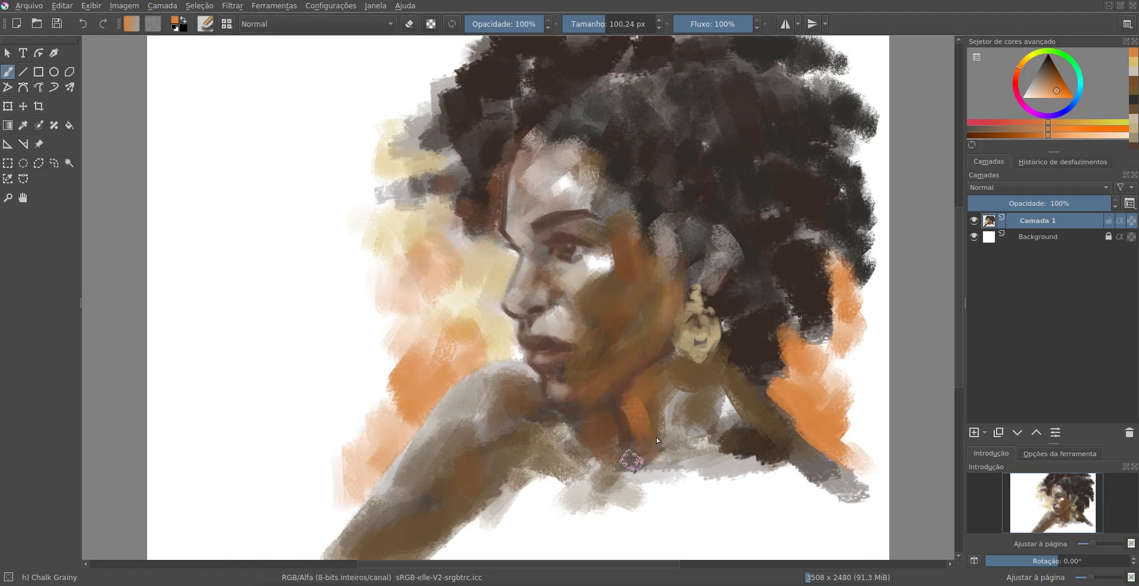
Step: Lighten the hair by the earring and the shoulder with grey-beige at 70 px
{"action": "left_click", "coordinate": [630, 460], "text": "ctrl"}
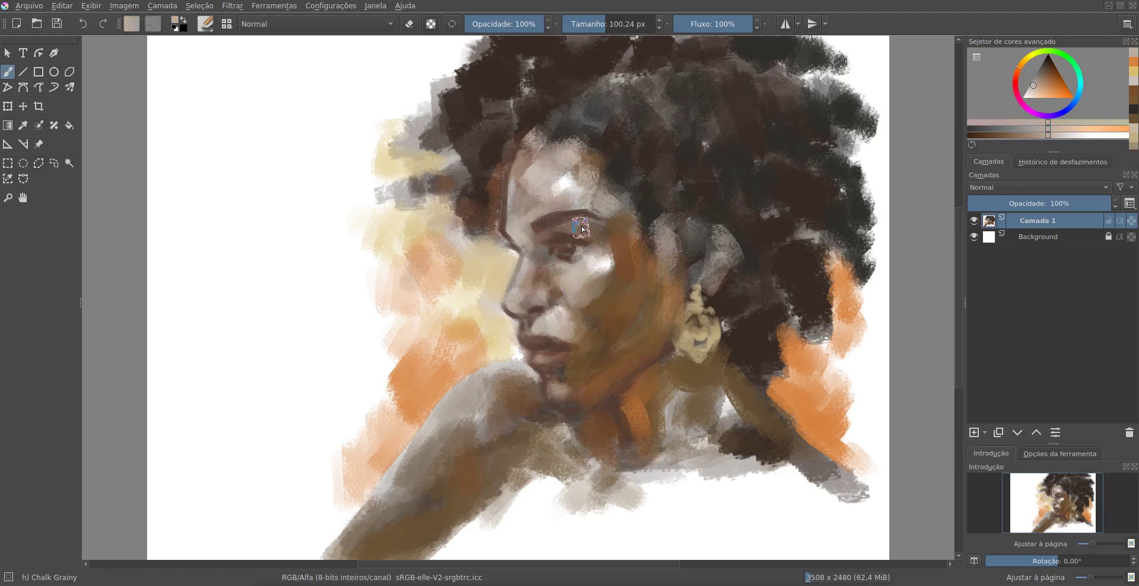
{"action": "left_click_drag", "start_coordinate": [700, 249], "coordinate": [732, 300]}
{"action": "left_click_drag", "start_coordinate": [603, 23], "coordinate": [600, 24]}
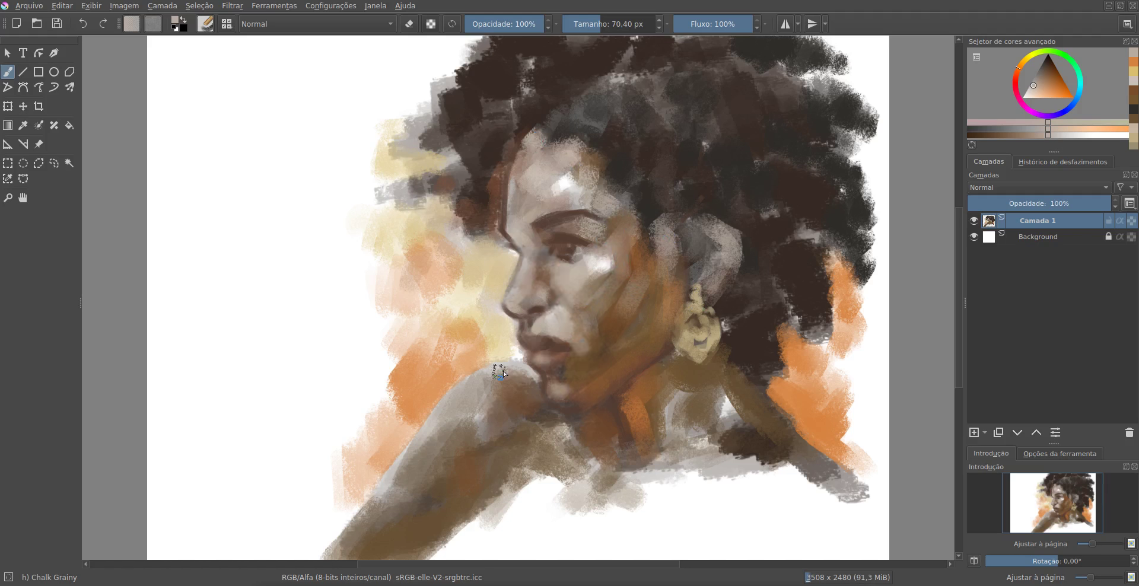
{"action": "mouse_move", "coordinate": [505, 389]}
{"action": "left_mouse_down"}
{"action": "mouse_move", "coordinate": [451, 457]}
{"action": "mouse_move", "coordinate": [741, 473]}
{"action": "mouse_move", "coordinate": [738, 377]}
{"action": "left_mouse_up"}
Step: Paint dark hair over the grey and orange gaps around the ear and the hair's right edge
{"action": "left_click", "coordinate": [695, 272], "text": "ctrl"}
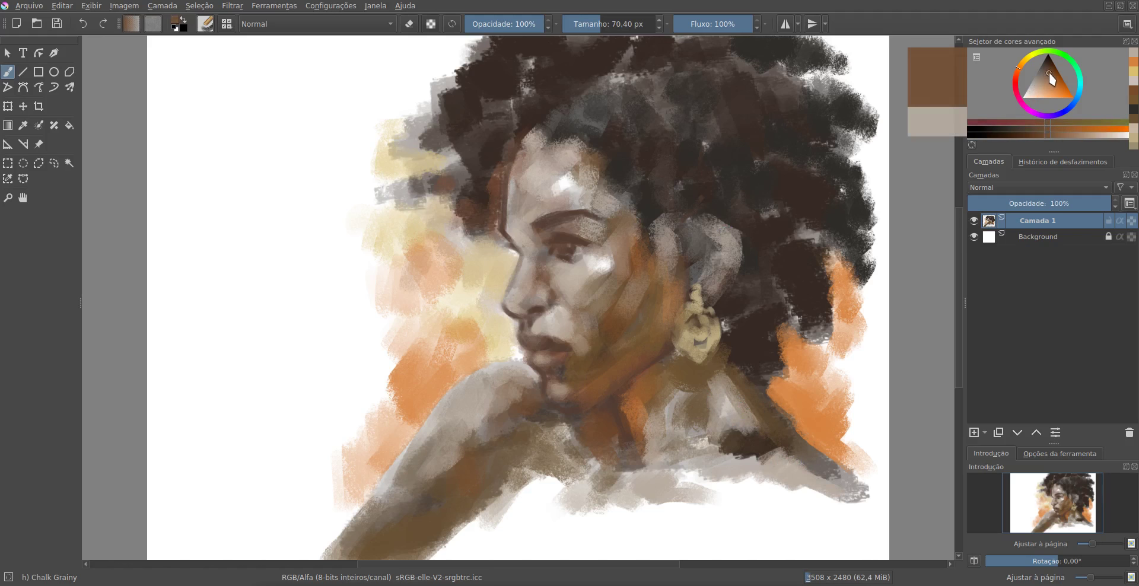
{"action": "mouse_move", "coordinate": [695, 273]}
{"action": "left_mouse_down"}
{"action": "mouse_move", "coordinate": [715, 228]}
{"action": "mouse_move", "coordinate": [682, 251]}
{"action": "mouse_move", "coordinate": [652, 250]}
{"action": "mouse_move", "coordinate": [656, 299]}
{"action": "left_mouse_up"}
{"action": "left_click", "coordinate": [682, 203], "text": "ctrl"}
{"action": "left_click_drag", "start_coordinate": [436, 193], "coordinate": [442, 261]}
{"action": "left_click_drag", "start_coordinate": [451, 148], "coordinate": [425, 202]}
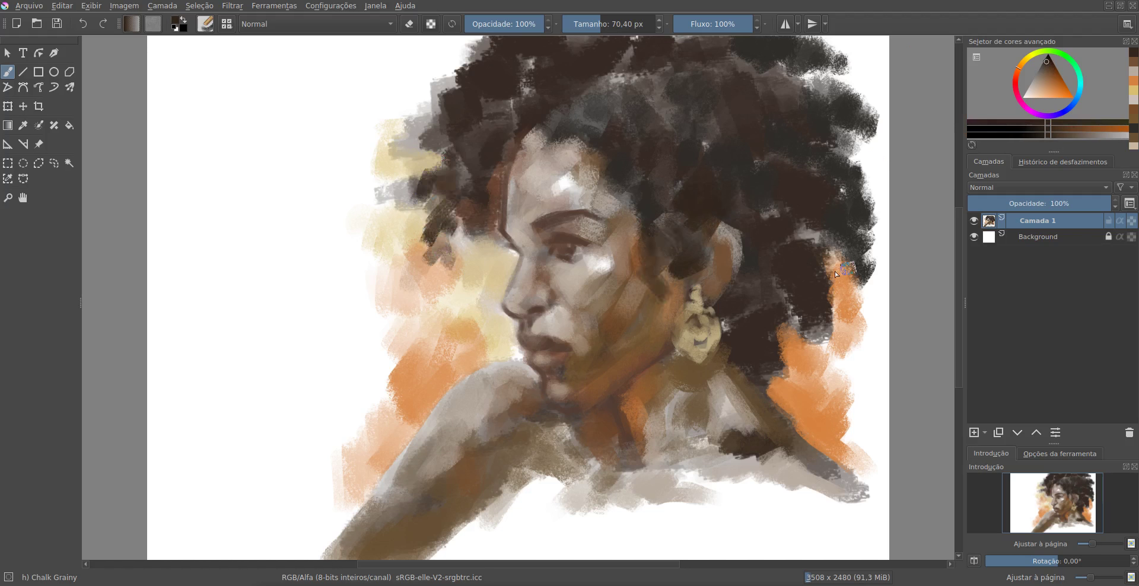
{"action": "mouse_move", "coordinate": [840, 285]}
{"action": "left_mouse_down"}
{"action": "mouse_move", "coordinate": [863, 254]}
{"action": "mouse_move", "coordinate": [863, 311]}
{"action": "mouse_move", "coordinate": [881, 178]}
{"action": "mouse_move", "coordinate": [851, 143]}
{"action": "left_mouse_up"}
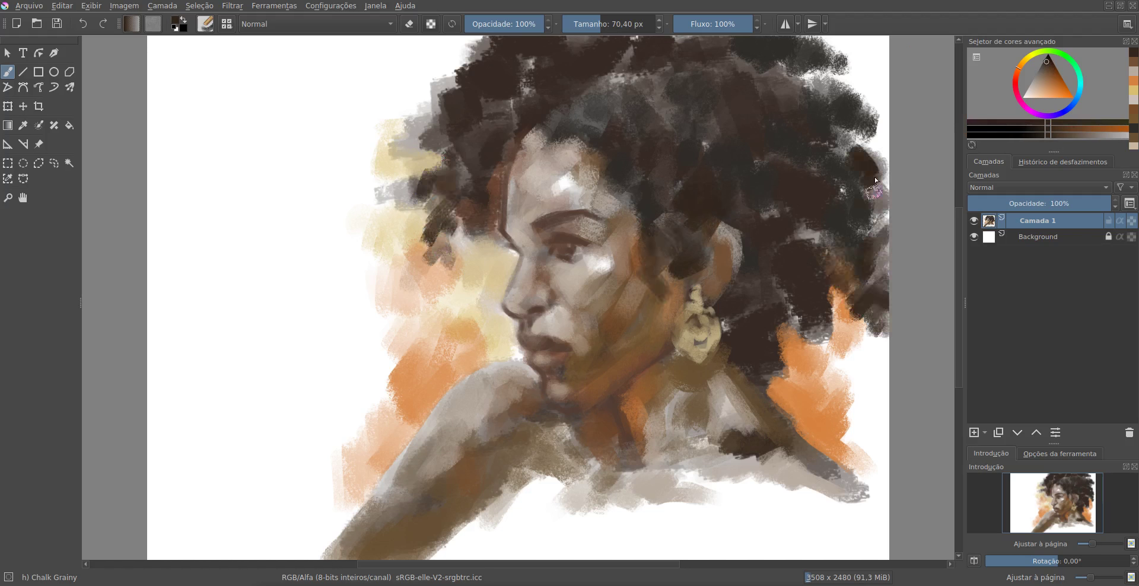
{"action": "mouse_move", "coordinate": [818, 355]}
{"action": "left_mouse_down"}
{"action": "mouse_move", "coordinate": [830, 309]}
{"action": "mouse_move", "coordinate": [777, 391]}
{"action": "mouse_move", "coordinate": [849, 291]}
{"action": "mouse_move", "coordinate": [772, 397]}
{"action": "left_mouse_up"}
Step: Darken the left temple, upper-left hair and hairline above the forehead with dark strokes
{"action": "mouse_move", "coordinate": [457, 219]}
{"action": "left_mouse_down"}
{"action": "mouse_move", "coordinate": [498, 279]}
{"action": "mouse_move", "coordinate": [469, 306]}
{"action": "left_mouse_up"}
{"action": "left_click_drag", "start_coordinate": [442, 154], "coordinate": [418, 187]}
{"action": "left_click_drag", "start_coordinate": [429, 128], "coordinate": [487, 41]}
{"action": "left_click_drag", "start_coordinate": [424, 157], "coordinate": [386, 225]}
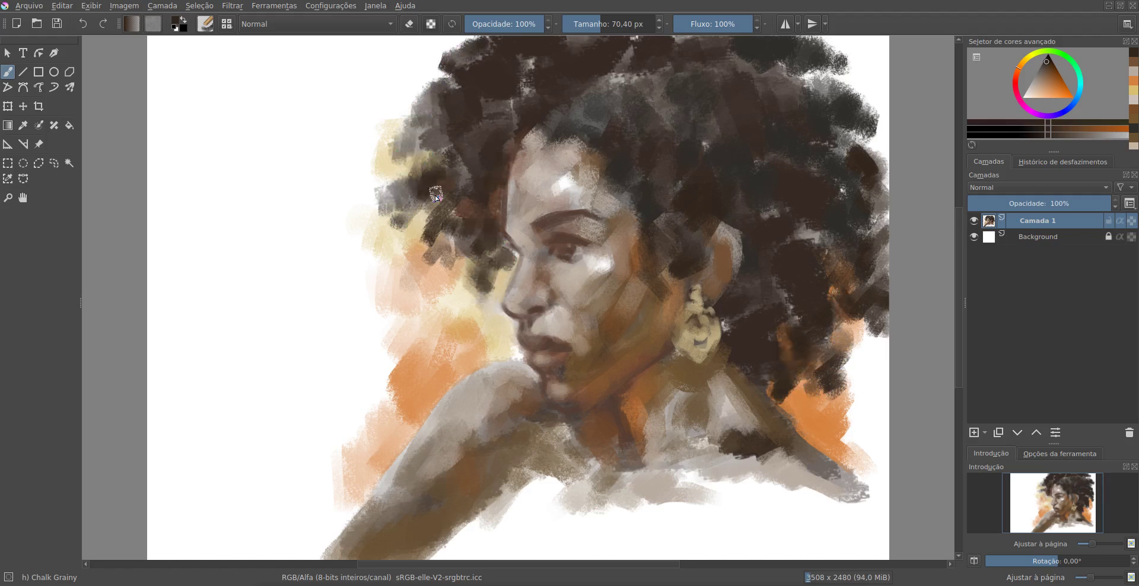
{"action": "left_click_drag", "start_coordinate": [439, 190], "coordinate": [422, 264]}
{"action": "left_click_drag", "start_coordinate": [558, 136], "coordinate": [605, 173]}
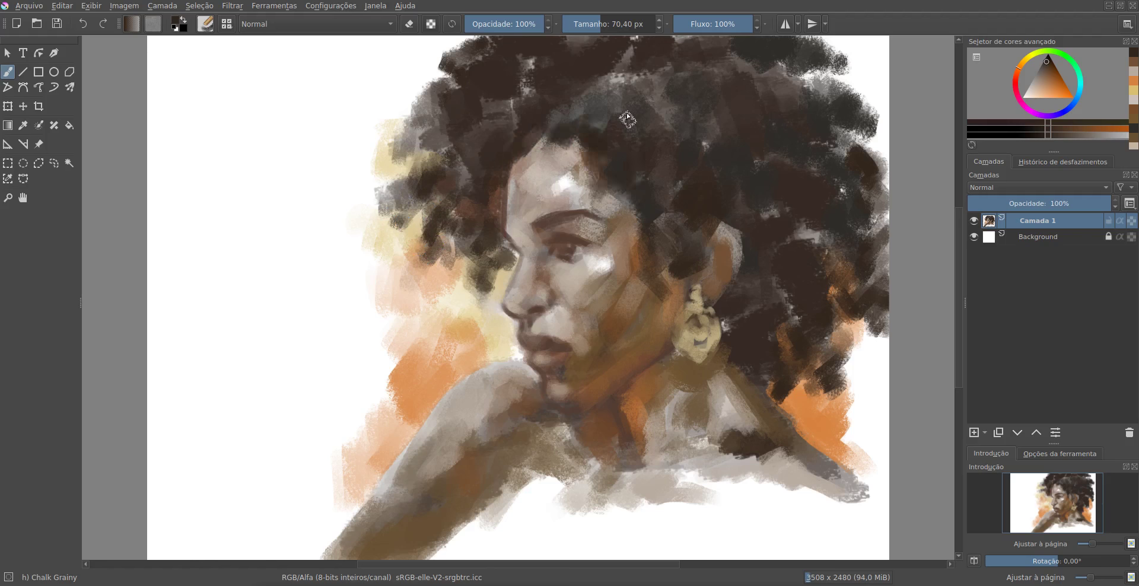
{"action": "mouse_move", "coordinate": [599, 118]}
{"action": "left_mouse_down"}
{"action": "mouse_move", "coordinate": [682, 65]}
{"action": "mouse_move", "coordinate": [718, 89]}
{"action": "left_mouse_up"}
{"action": "left_click_drag", "start_coordinate": [451, 60], "coordinate": [415, 104]}
{"action": "left_click", "coordinate": [205, 24]}
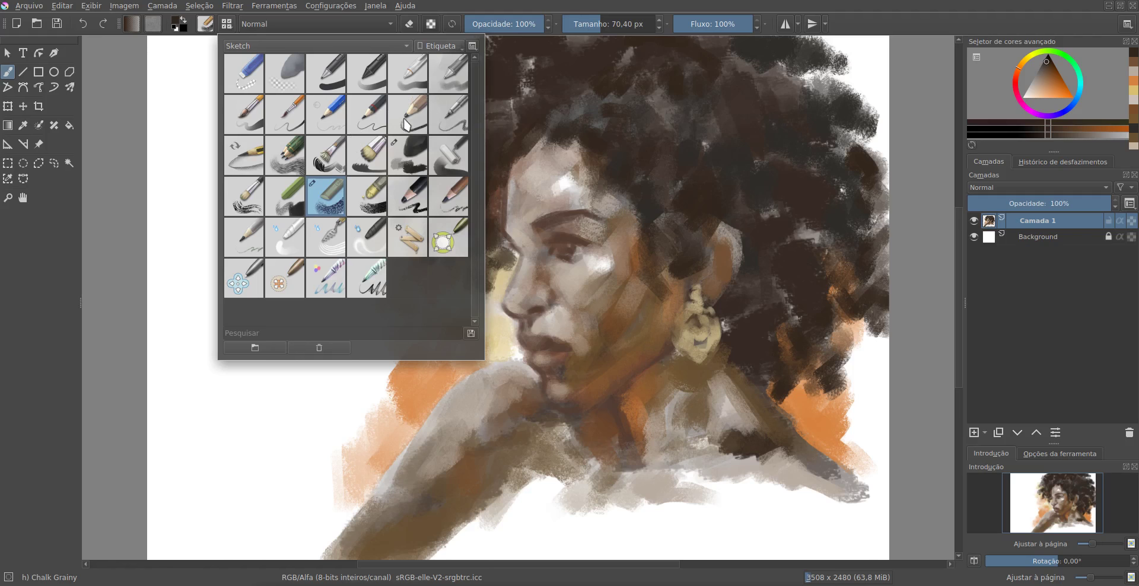
Step: Draw fine face contours with Pencil-3 Large 4B, then switch to Bristles-5 Flat
{"action": "left_click", "coordinate": [406, 123]}
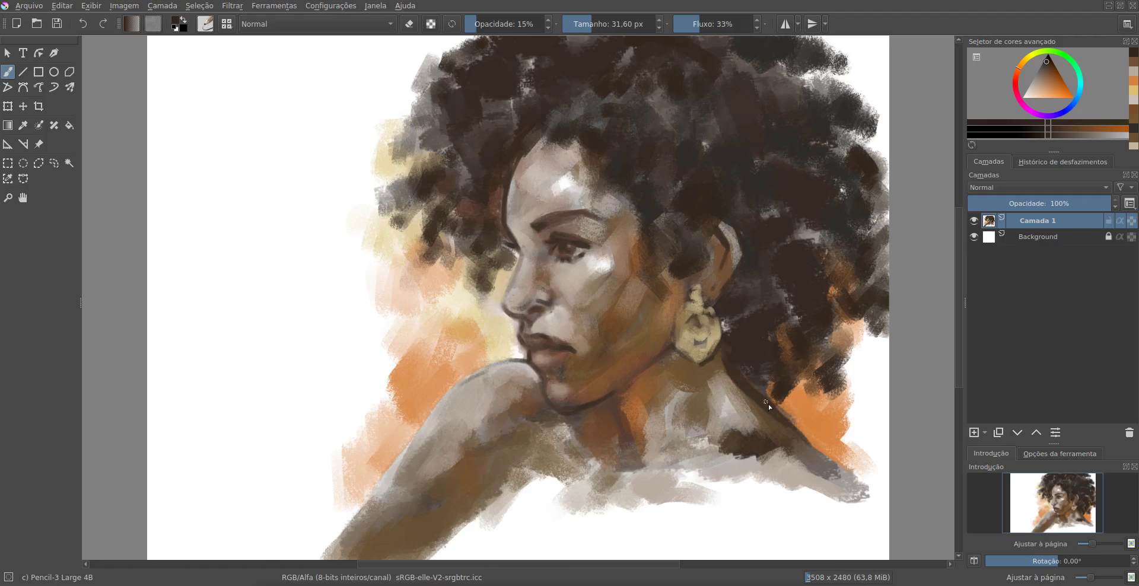
{"action": "left_click", "coordinate": [222, 26]}
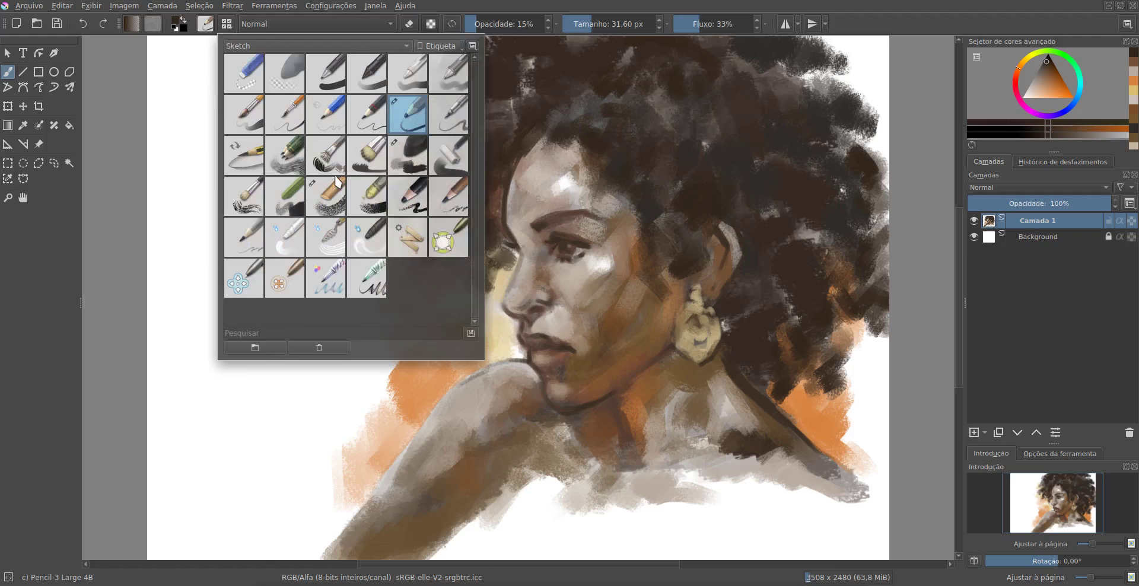
{"action": "left_click", "coordinate": [366, 155]}
Step: Darken the left hair edge, then shrink the brush to about 15 px and darken the nostril
{"action": "left_click_drag", "start_coordinate": [426, 144], "coordinate": [395, 104]}
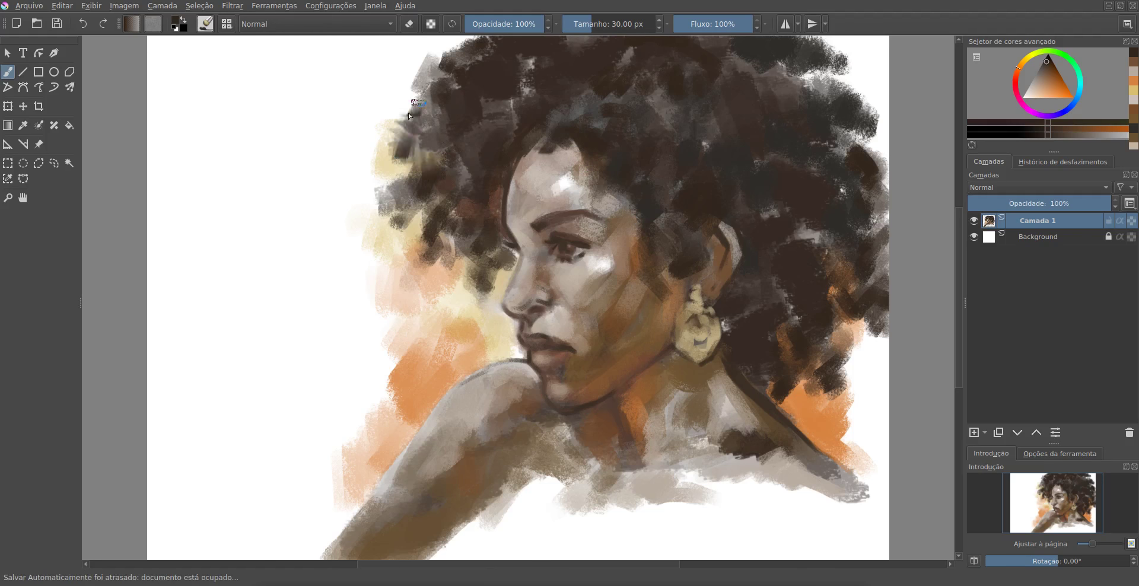
{"action": "left_click_drag", "start_coordinate": [439, 47], "coordinate": [409, 119]}
{"action": "left_click_drag", "start_coordinate": [395, 250], "coordinate": [415, 210]}
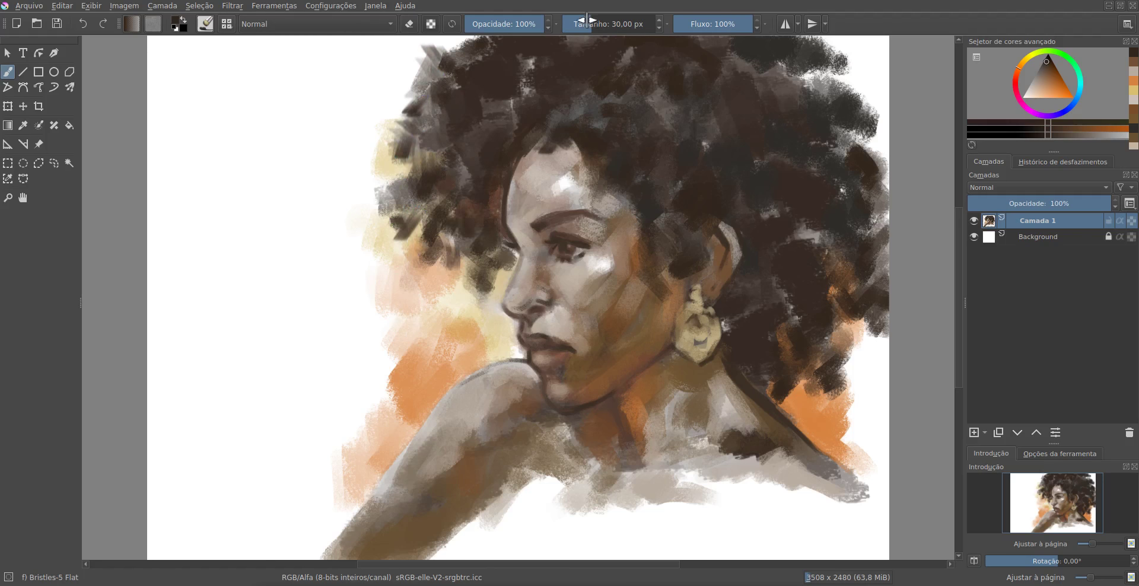
{"action": "left_click_drag", "start_coordinate": [588, 19], "coordinate": [582, 21]}
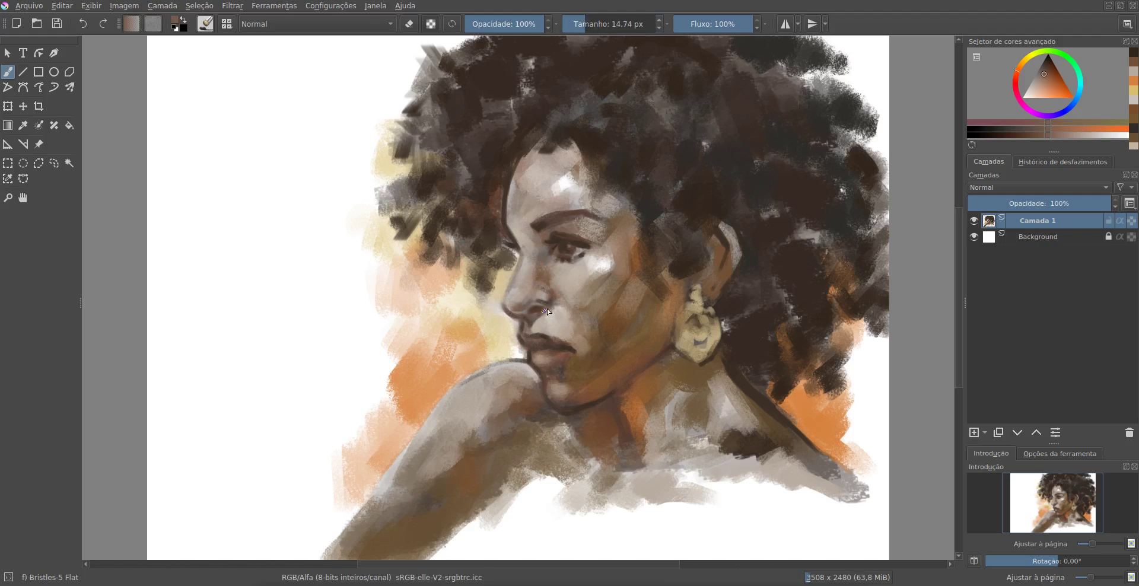
{"action": "left_click_drag", "start_coordinate": [547, 311], "coordinate": [546, 314]}
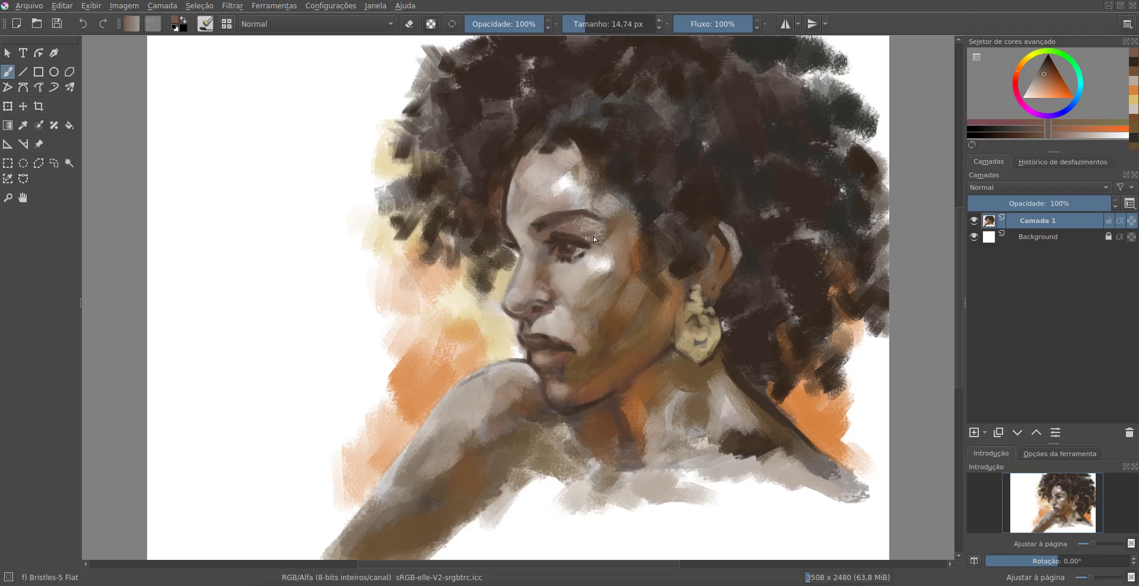
Step: Shade under the lower lip and neck, and outline the shoulder and arm in dark brown
{"action": "left_click", "coordinate": [542, 346], "text": "ctrl"}
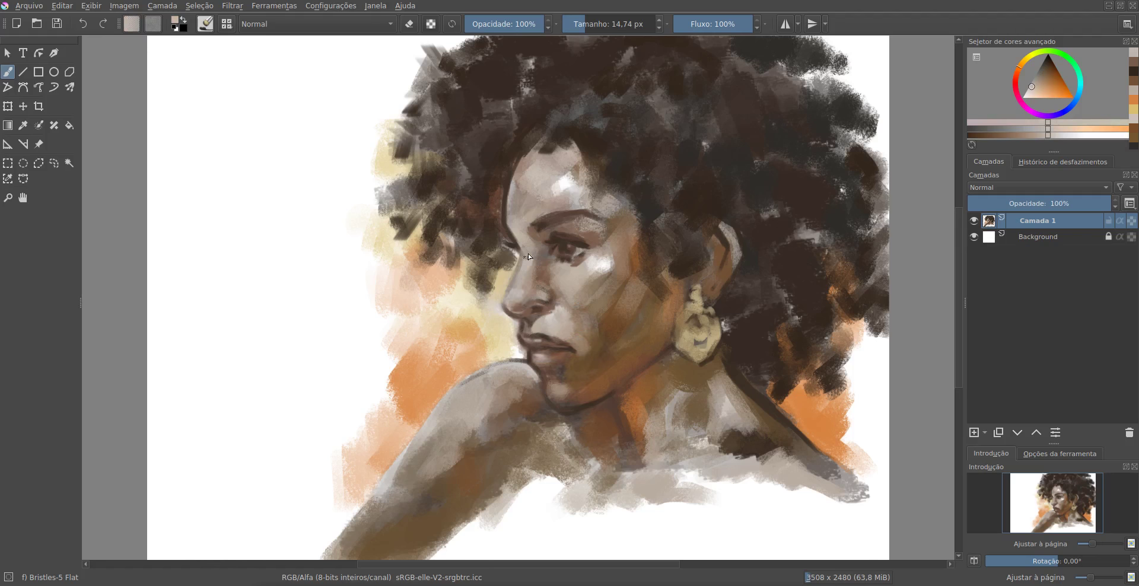
{"action": "left_click", "coordinate": [559, 316], "text": "ctrl"}
{"action": "left_click", "coordinate": [541, 311], "text": "ctrl"}
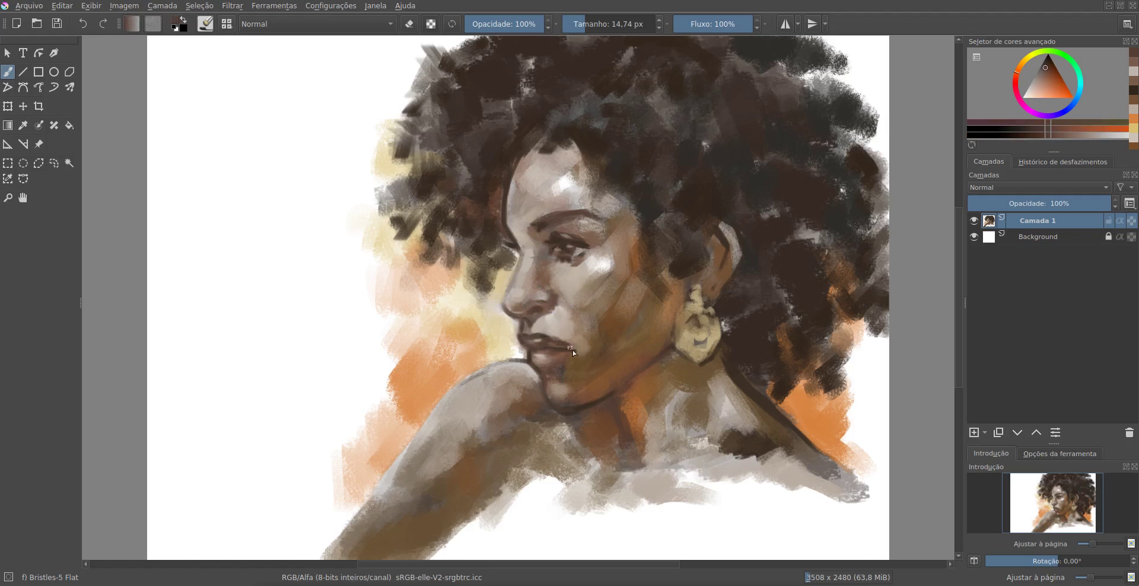
{"action": "left_click_drag", "start_coordinate": [535, 360], "coordinate": [556, 363]}
{"action": "left_click", "coordinate": [719, 257], "text": "ctrl"}
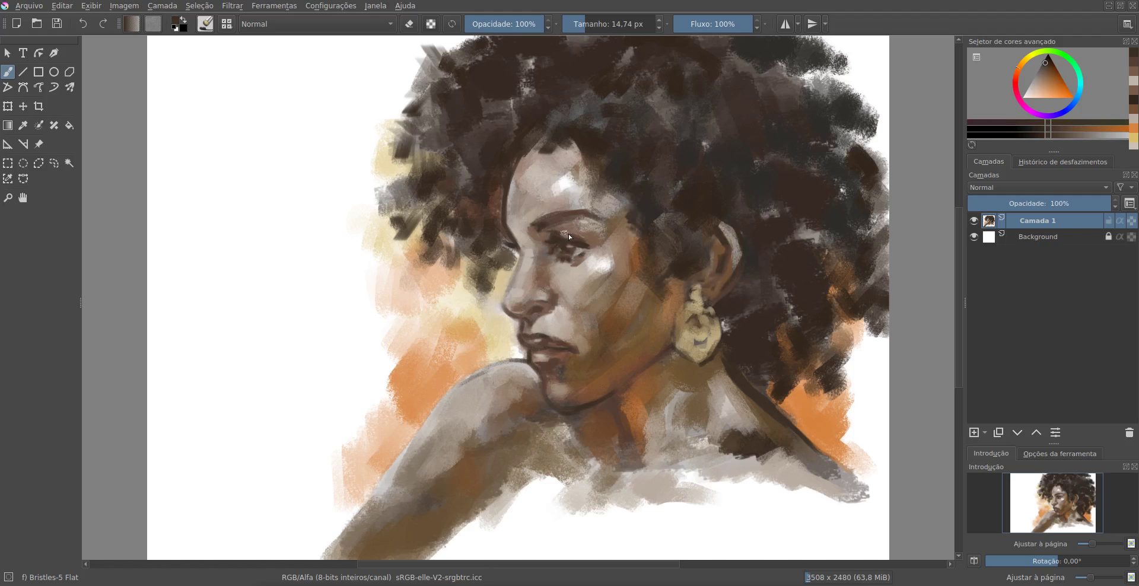
{"action": "left_click_drag", "start_coordinate": [784, 426], "coordinate": [871, 493]}
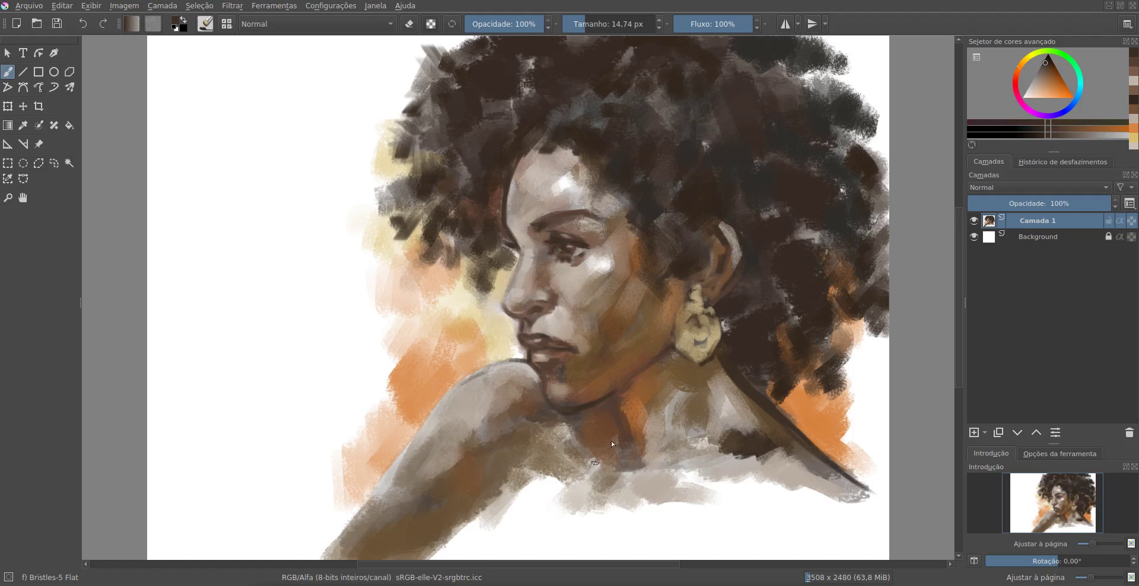
{"action": "mouse_move", "coordinate": [635, 418]}
{"action": "left_mouse_down"}
{"action": "mouse_move", "coordinate": [624, 446]}
{"action": "mouse_move", "coordinate": [765, 464]}
{"action": "left_mouse_up"}
{"action": "left_click_drag", "start_coordinate": [498, 364], "coordinate": [365, 511]}
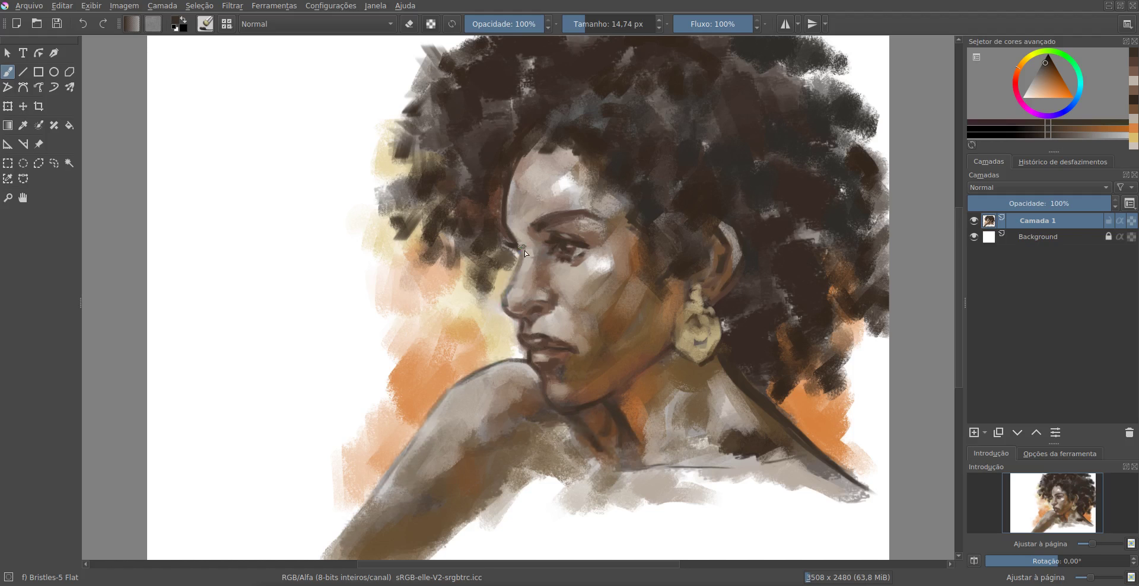
Step: Add light greyish-beige touches to the forehead profile and the neck below the earring
{"action": "left_click", "coordinate": [517, 288], "text": "ctrl"}
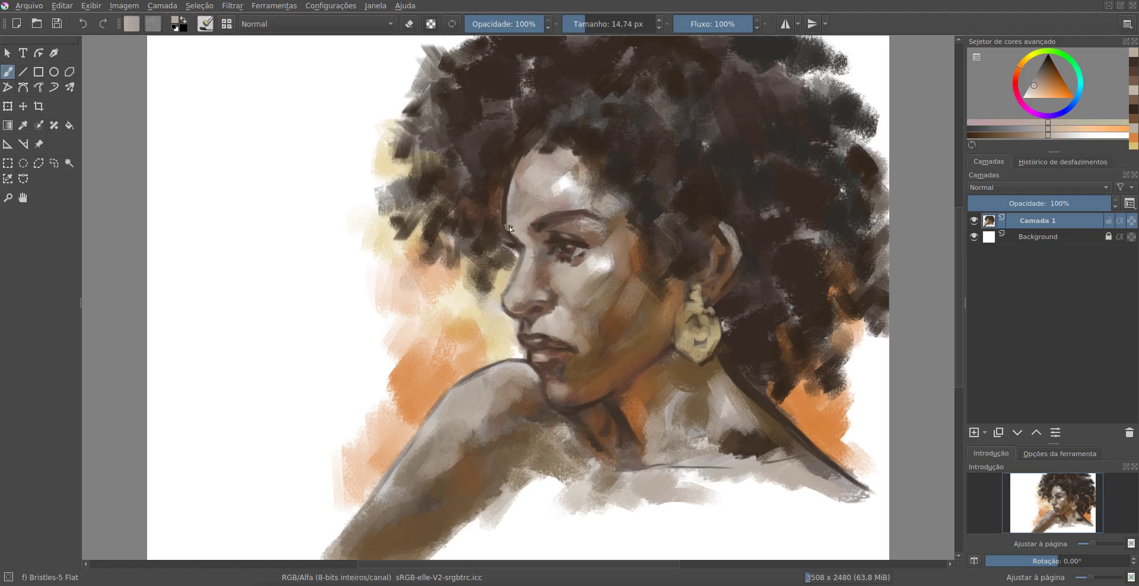
{"action": "left_click_drag", "start_coordinate": [517, 233], "coordinate": [507, 190]}
{"action": "left_click_drag", "start_coordinate": [674, 316], "coordinate": [628, 383]}
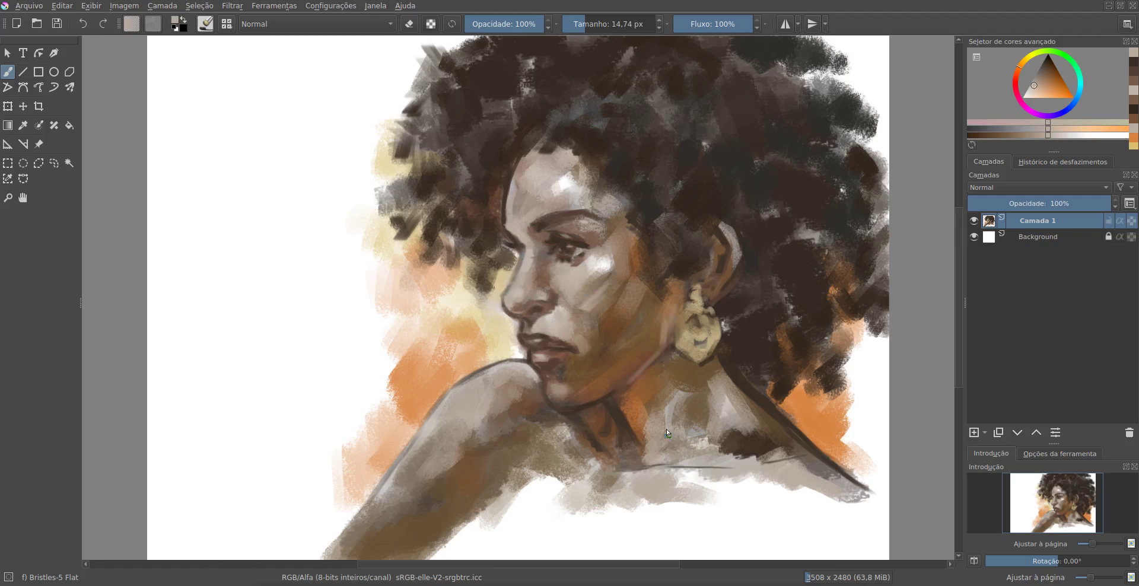
{"action": "left_click", "coordinate": [1045, 77]}
Step: Handwrite a two-line signature at the lower left with the Pencil-3 Large 4B brush
{"action": "left_click", "coordinate": [227, 24]}
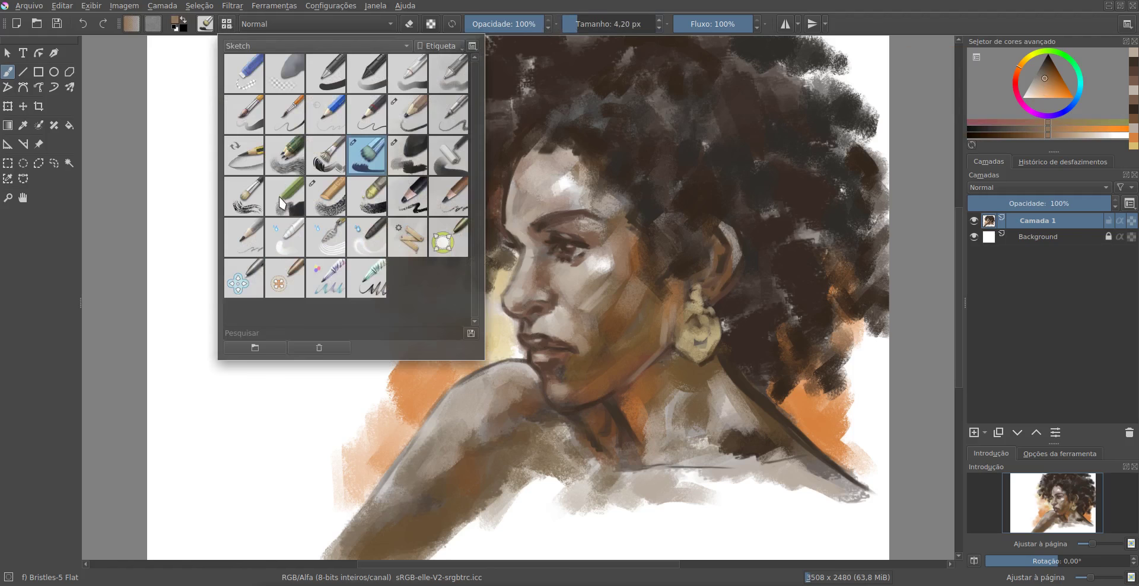
{"action": "left_click", "coordinate": [415, 118]}
{"action": "left_click", "coordinate": [225, 444]}
{"action": "mouse_move", "coordinate": [192, 454]}
{"action": "left_mouse_down"}
{"action": "mouse_move", "coordinate": [258, 456]}
{"action": "mouse_move", "coordinate": [313, 440]}
{"action": "left_mouse_up"}
{"action": "mouse_move", "coordinate": [240, 457]}
{"action": "left_mouse_down"}
{"action": "mouse_move", "coordinate": [249, 471]}
{"action": "mouse_move", "coordinate": [284, 472]}
{"action": "left_mouse_up"}
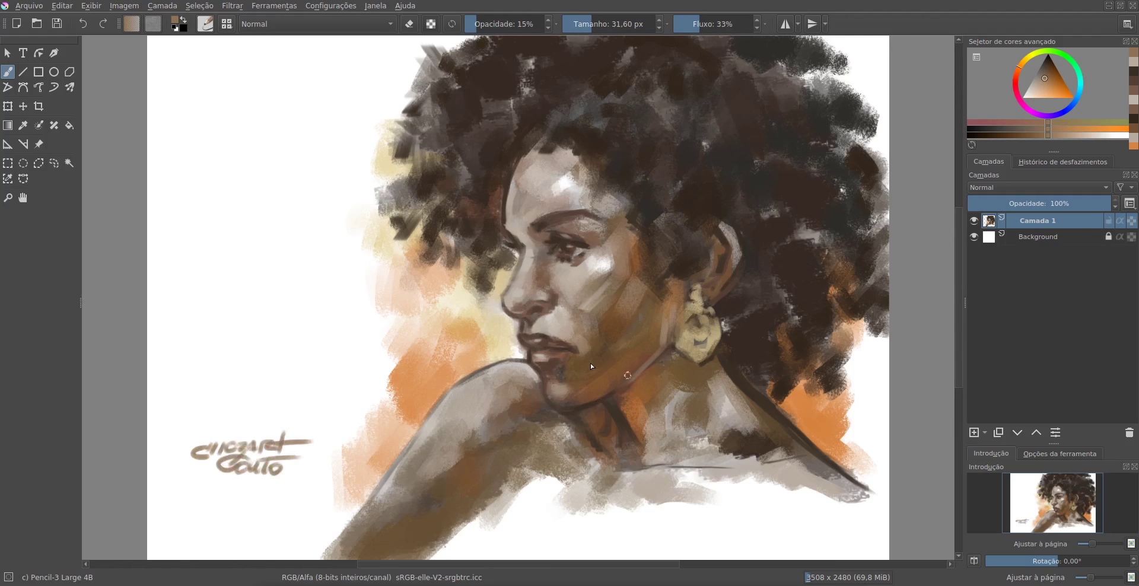
Step: Sample light beige, brown-orange and several skin tones from the face
{"action": "left_click", "coordinate": [492, 366], "text": "ctrl"}
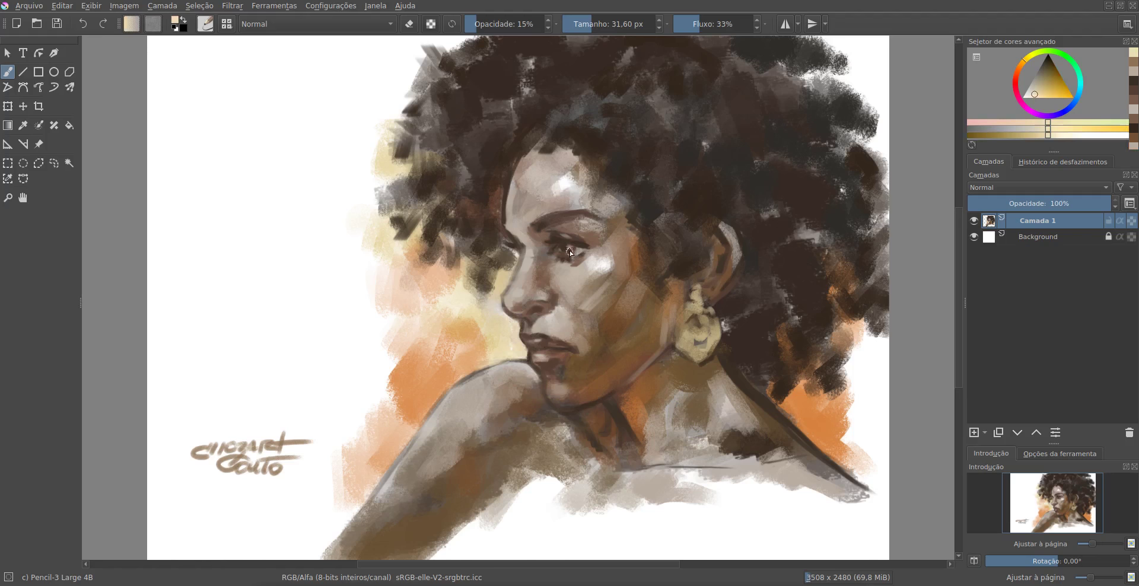
{"action": "left_click", "coordinate": [507, 294], "text": "ctrl"}
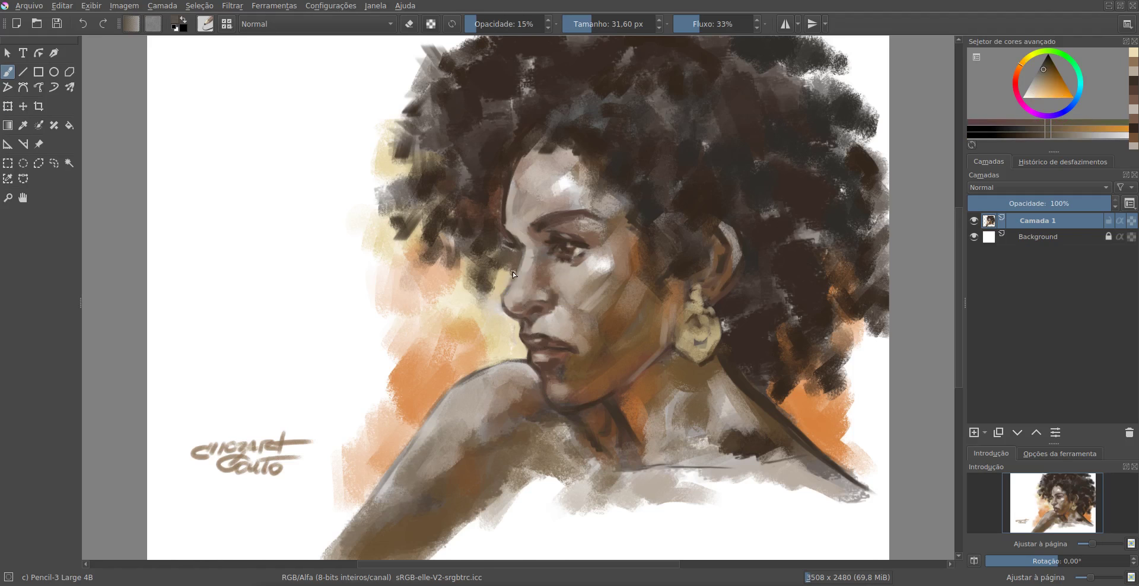
{"action": "left_click", "coordinate": [568, 356], "text": "ctrl"}
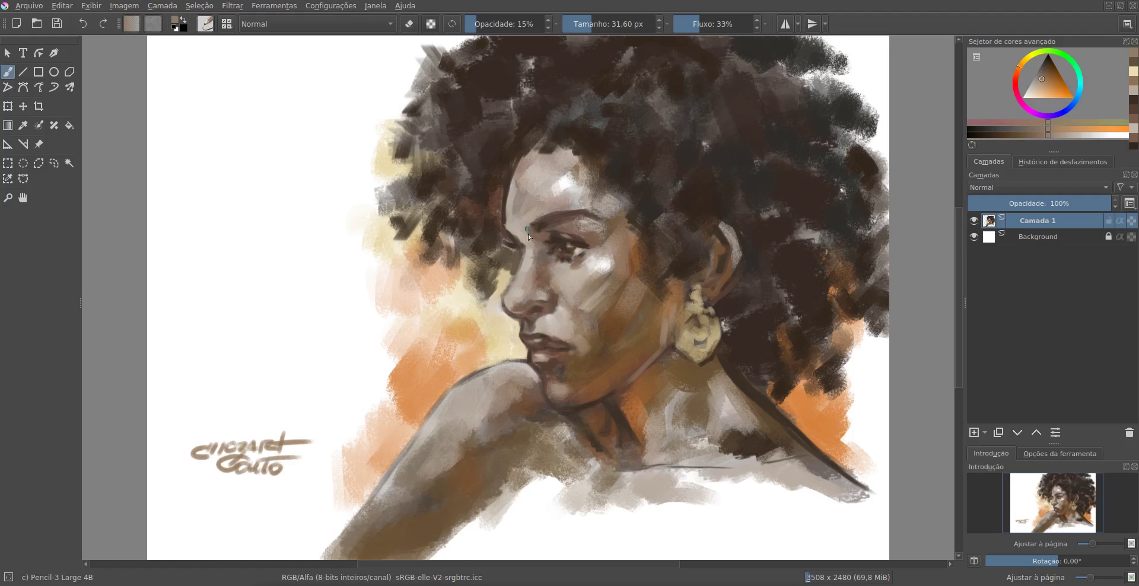
{"action": "left_click", "coordinate": [509, 217], "text": "ctrl"}
{"action": "left_click", "coordinate": [514, 210], "text": "ctrl"}
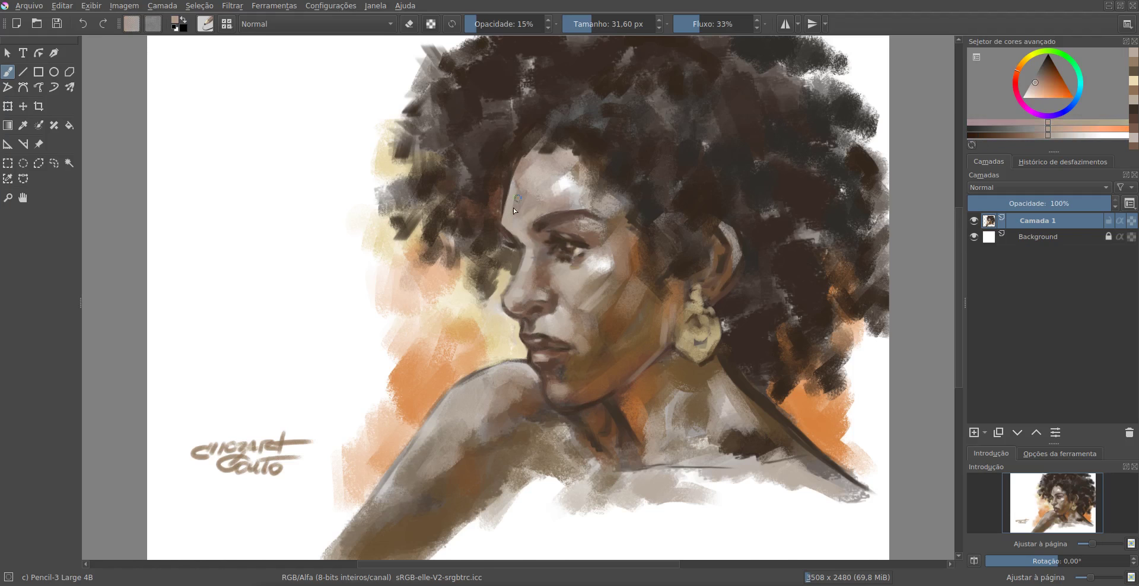
{"action": "left_click", "coordinate": [515, 230], "text": "ctrl"}
{"action": "left_click", "coordinate": [525, 251], "text": "ctrl"}
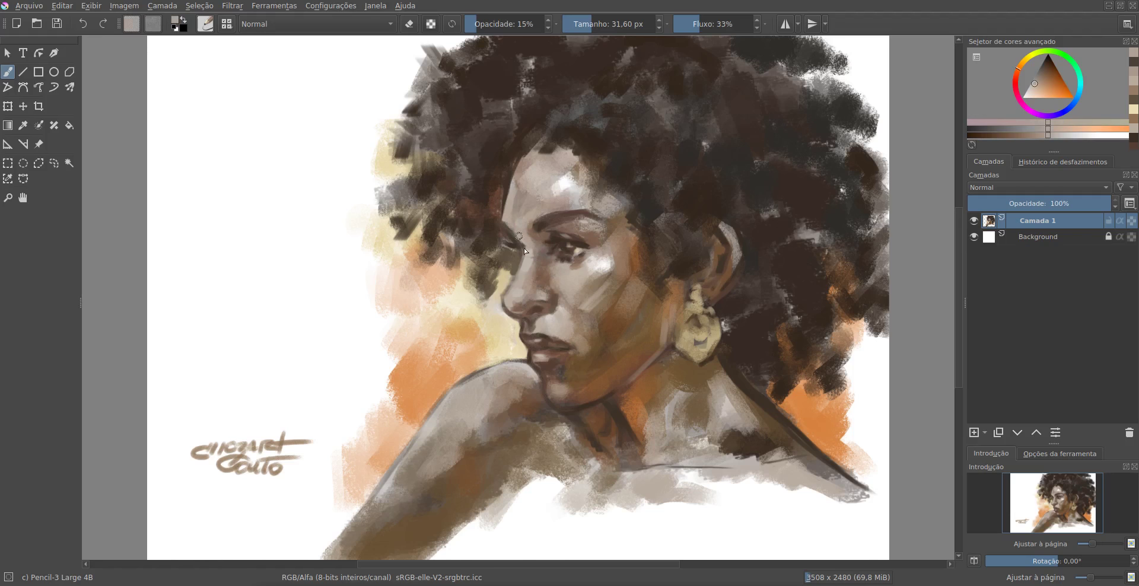